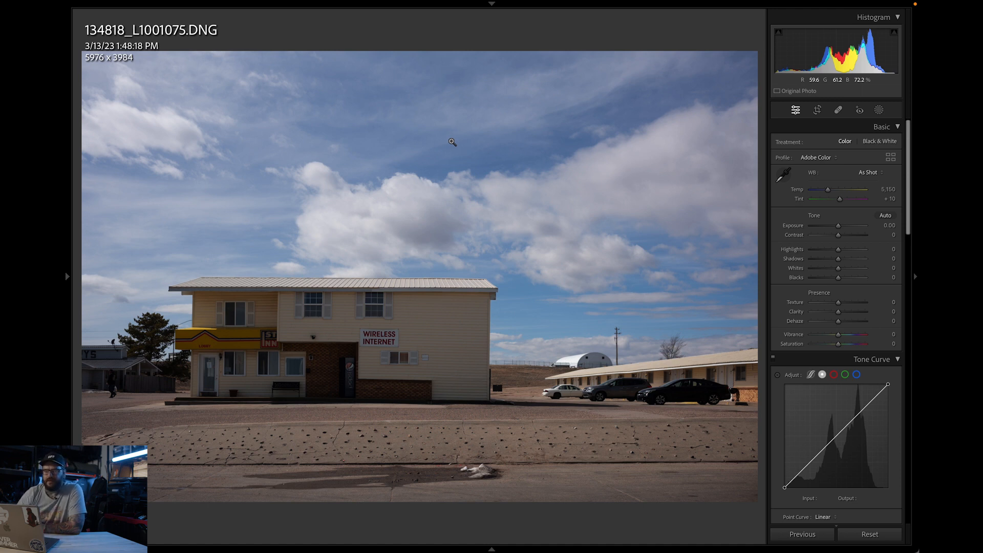
{"action": "right_click", "coordinate": [431, 212]}
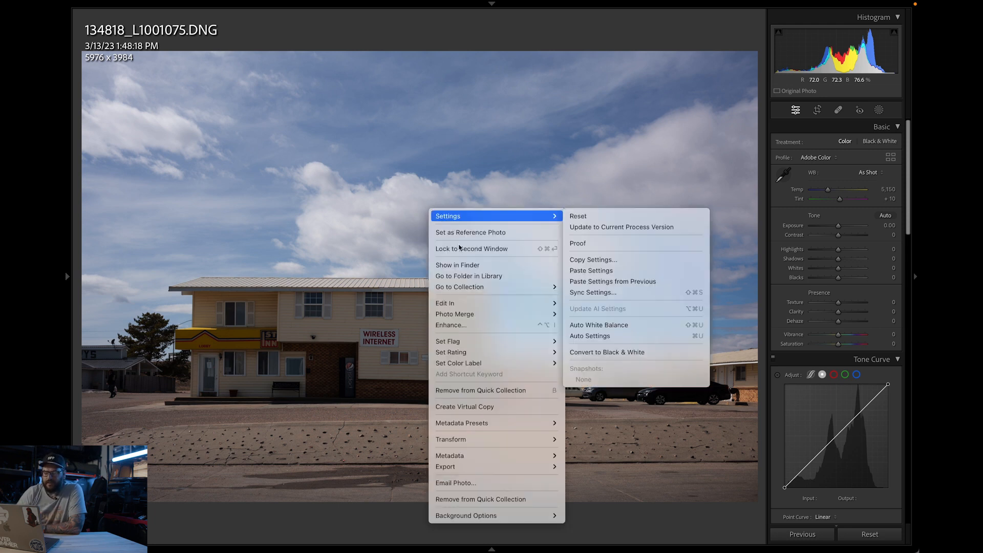
{"action": "mouse_move", "coordinate": [487, 306]}
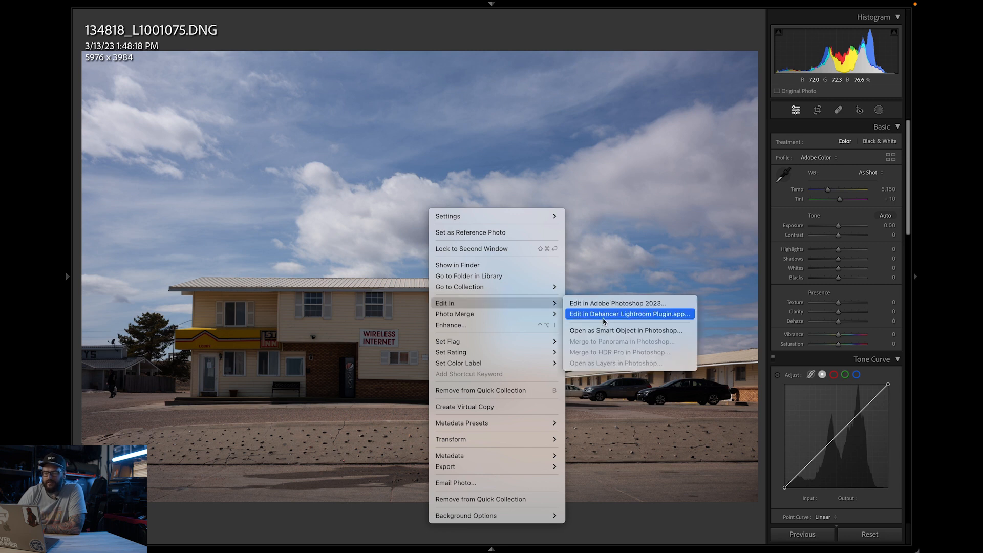
{"action": "left_click", "coordinate": [578, 210]}
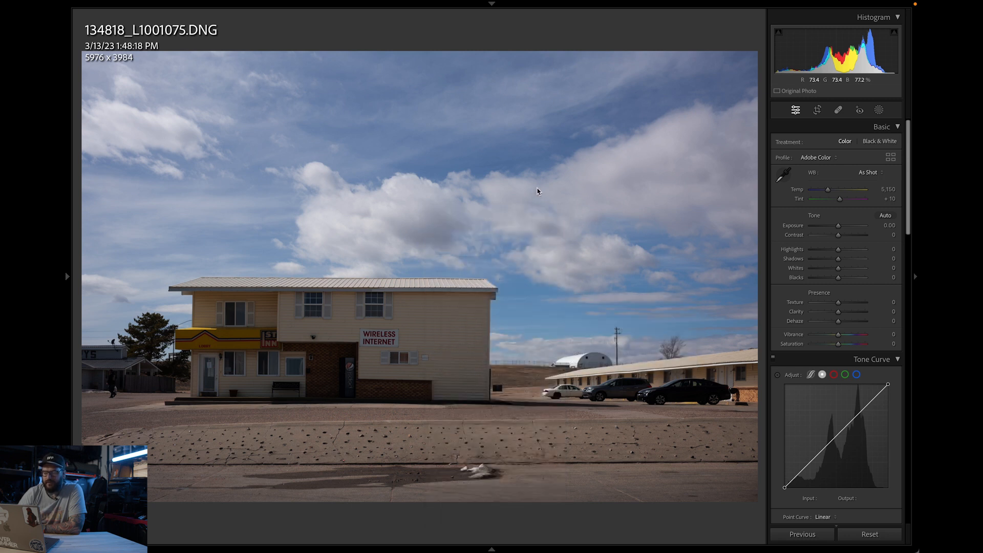
Send a copy of the motel photo with Lightroom adjustments to the Dehancer Lightroom Plugin for editing.
{"action": "right_click", "coordinate": [538, 188]}
{"action": "mouse_move", "coordinate": [579, 282]}
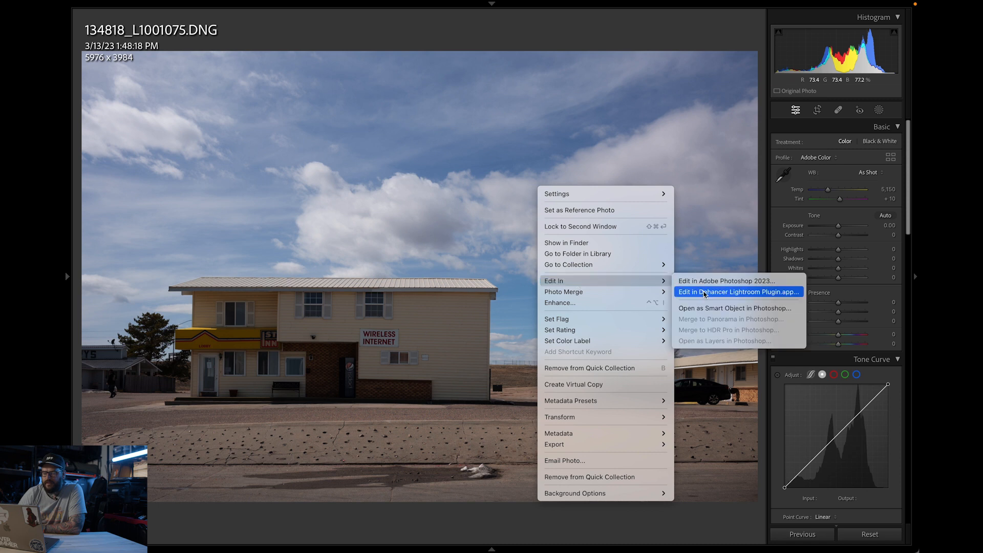
{"action": "left_click", "coordinate": [704, 293]}
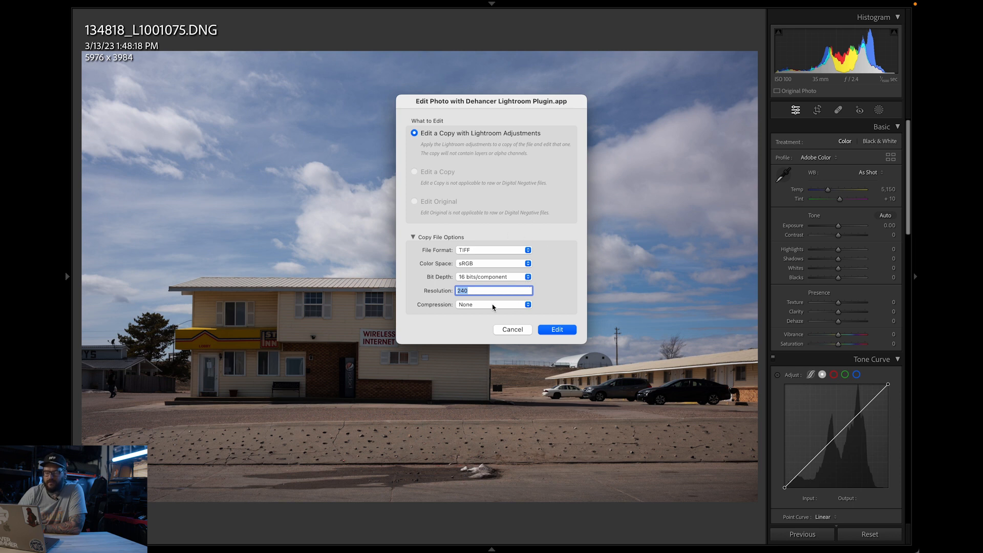
{"action": "left_click", "coordinate": [562, 328]}
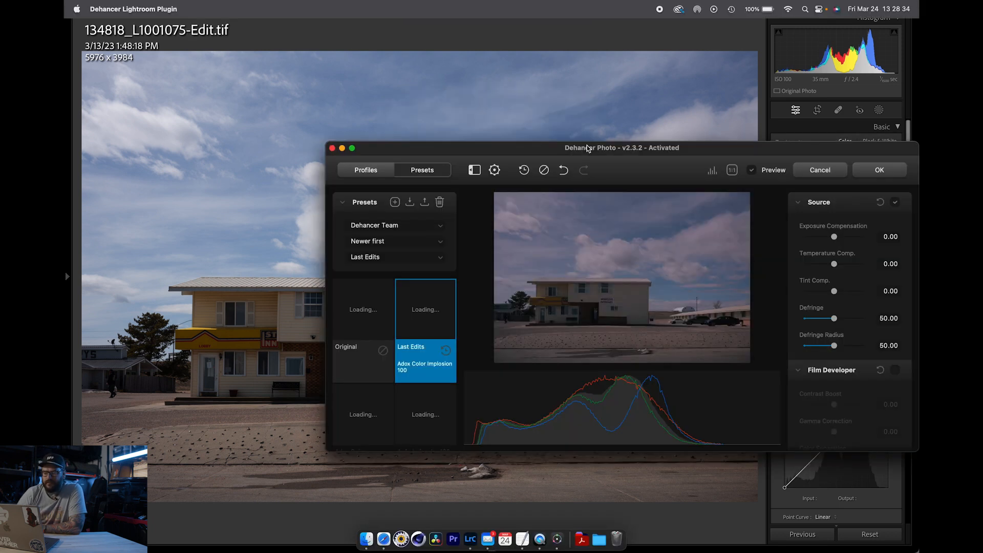
Move and enlarge the Dehancer window to nearly fill the screen, and look through its adjustment tools from Source to Vignette.
{"action": "left_click_drag", "start_coordinate": [588, 148], "coordinate": [342, 30]}
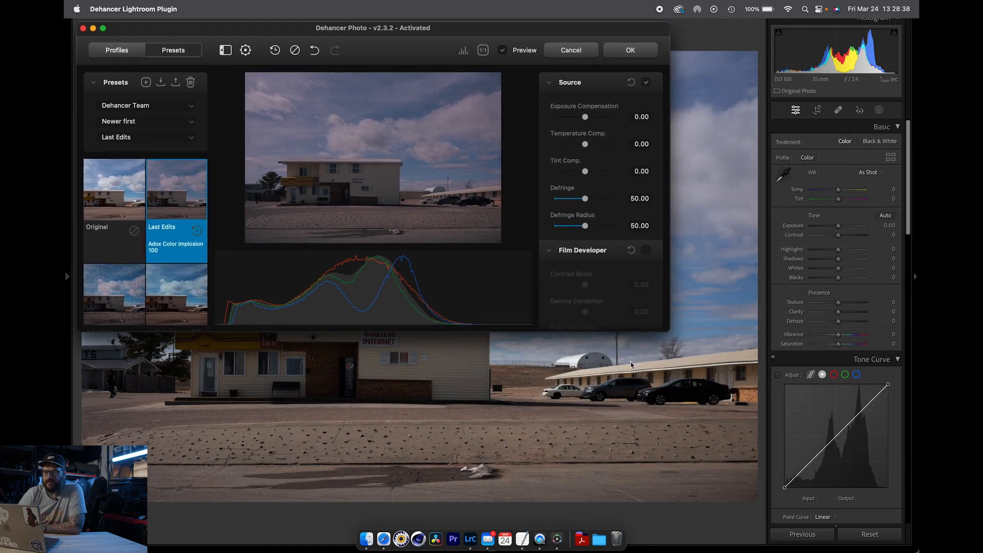
{"action": "left_click_drag", "start_coordinate": [665, 330], "coordinate": [896, 550]}
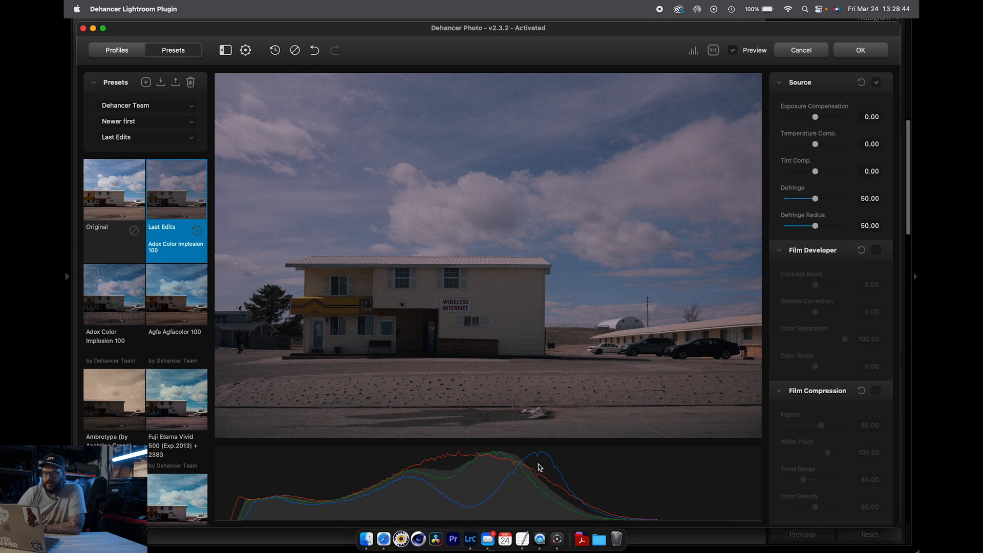
{"action": "scroll", "coordinate": [818, 202], "scroll_direction": "down", "scroll_amount": 15}
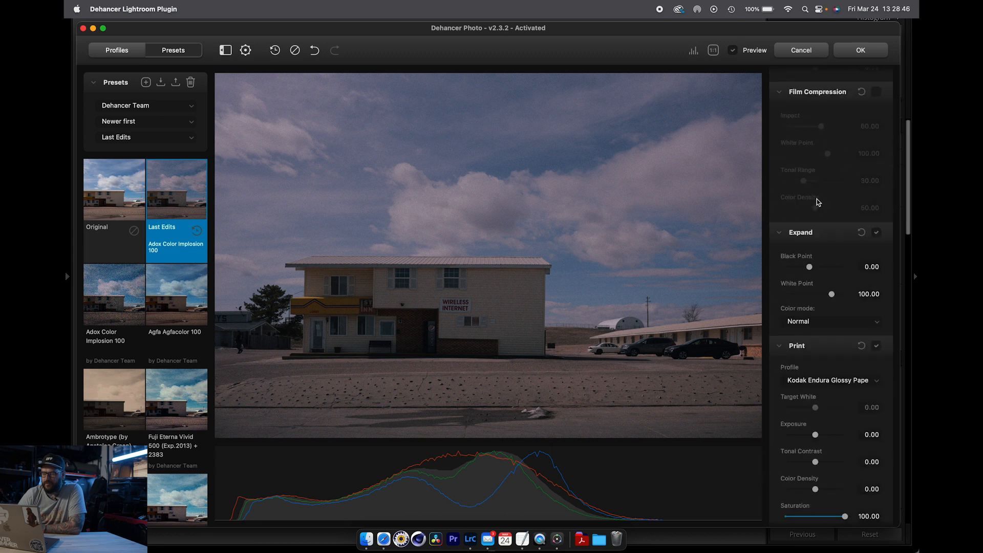
{"action": "scroll", "coordinate": [817, 202], "scroll_direction": "down", "scroll_amount": 8}
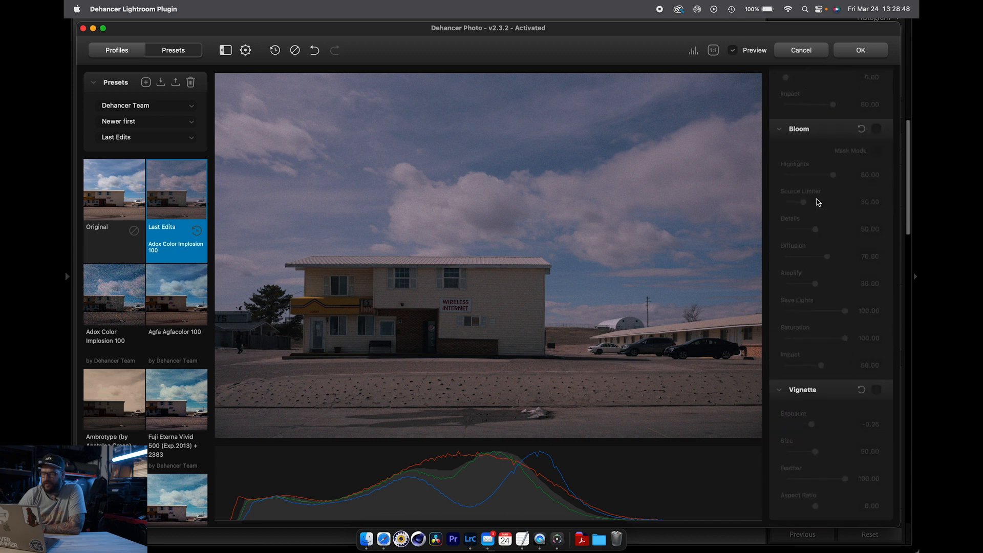
{"action": "scroll", "coordinate": [818, 202], "scroll_direction": "up", "scroll_amount": 20}
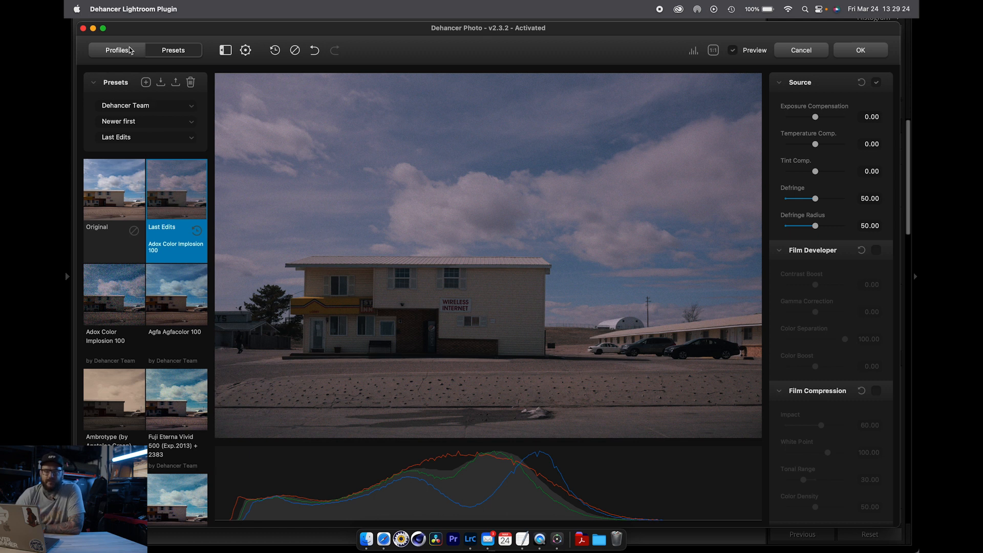
Browse the film profiles, limit the film type to Color Negative and apply the Kodak Portra 160 profile.
{"action": "left_click", "coordinate": [117, 51]}
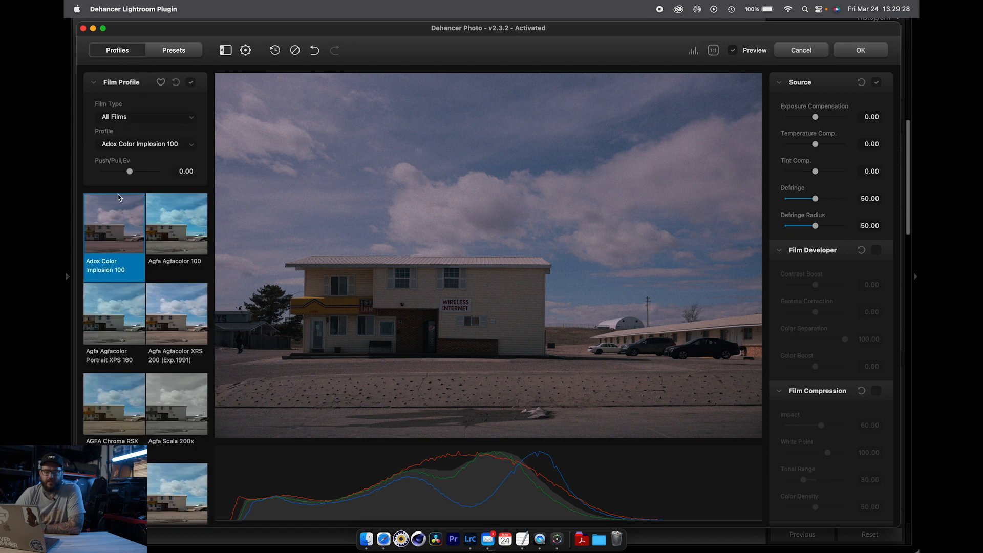
{"action": "scroll", "coordinate": [115, 262], "scroll_direction": "down", "scroll_amount": 15}
{"action": "scroll", "coordinate": [115, 263], "scroll_direction": "up", "scroll_amount": 10}
{"action": "scroll", "coordinate": [115, 263], "scroll_direction": "up", "scroll_amount": 5}
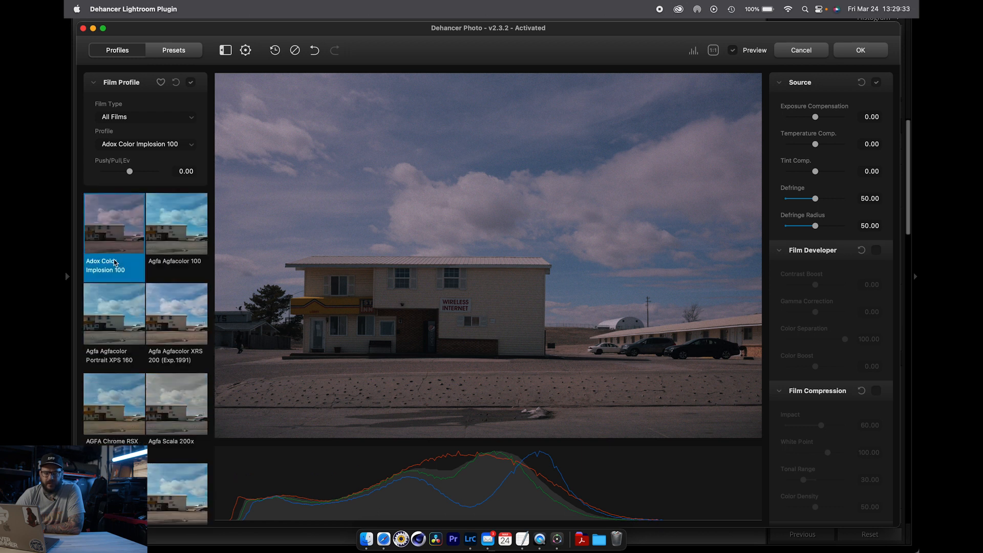
{"action": "left_click", "coordinate": [159, 119]}
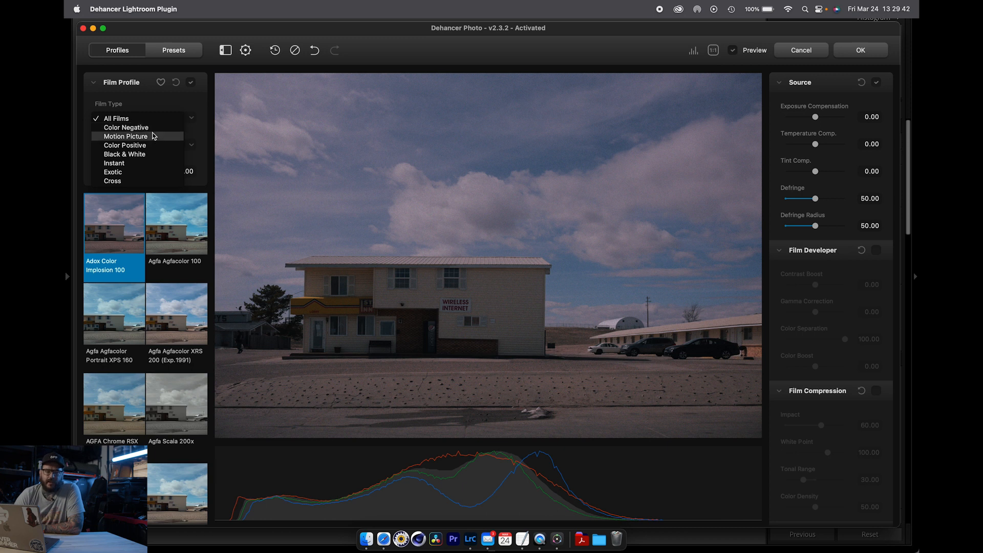
{"action": "left_click", "coordinate": [152, 131]}
{"action": "left_click", "coordinate": [190, 145]}
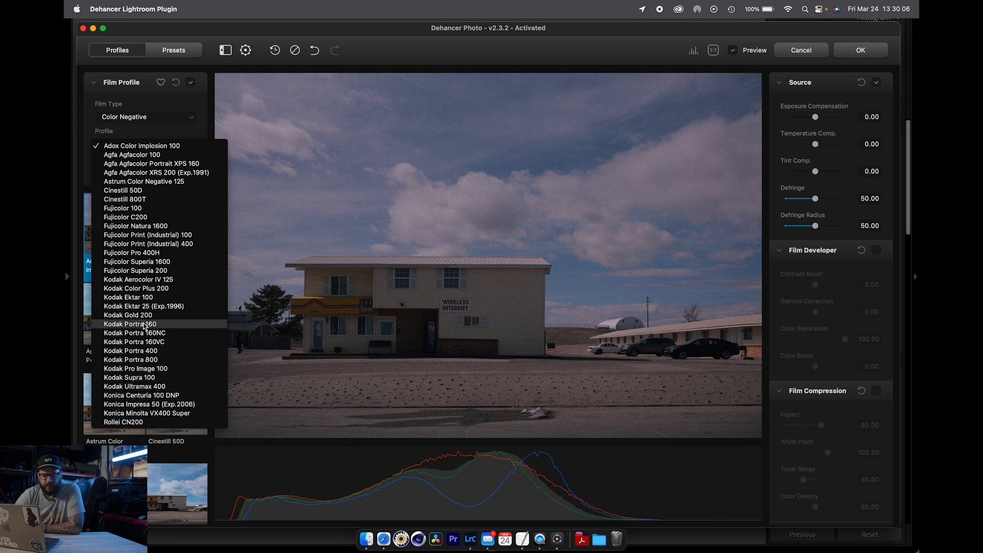
{"action": "left_click", "coordinate": [145, 324]}
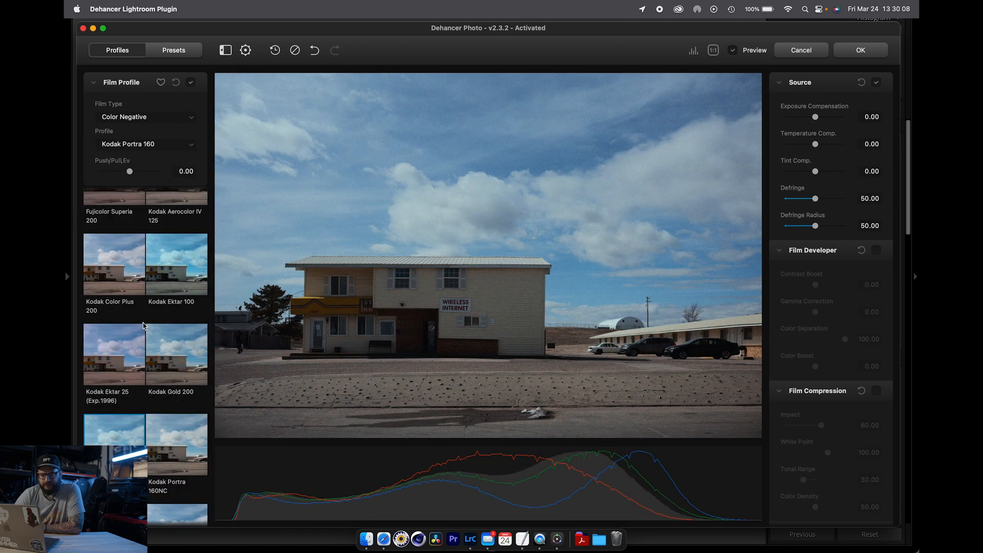
Compare the photo with and without the applied film look, leaving the preview on.
{"action": "left_click", "coordinate": [733, 50]}
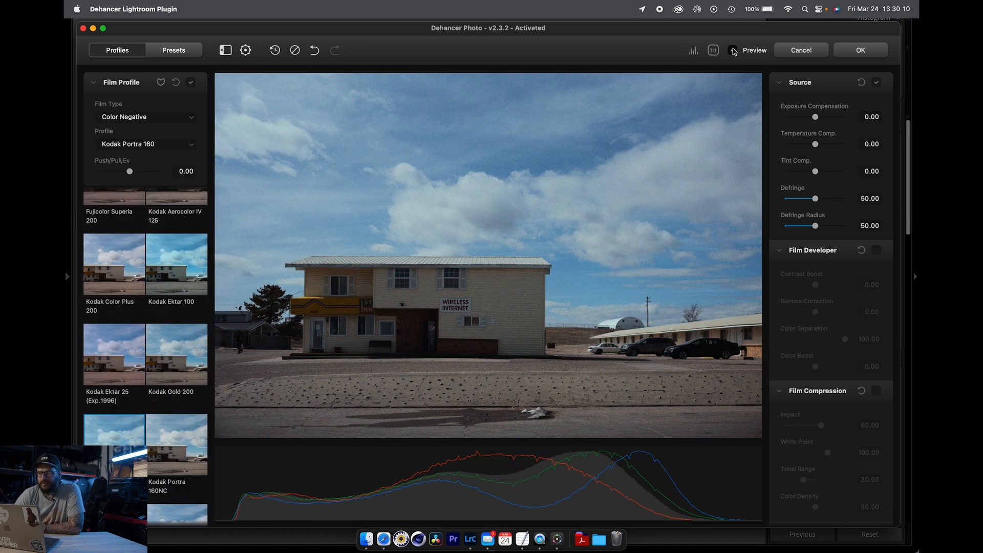
{"action": "left_click", "coordinate": [733, 49]}
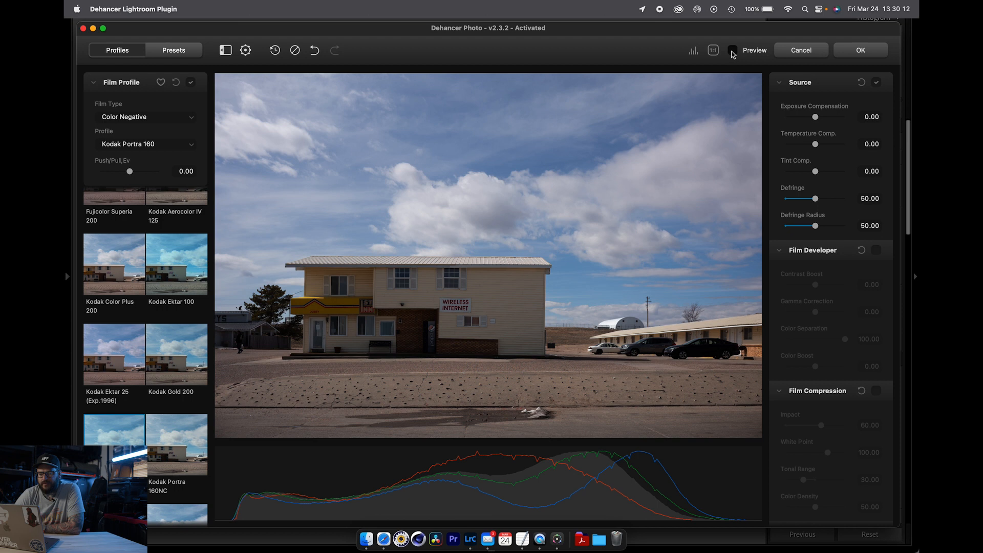
{"action": "left_click", "coordinate": [733, 52]}
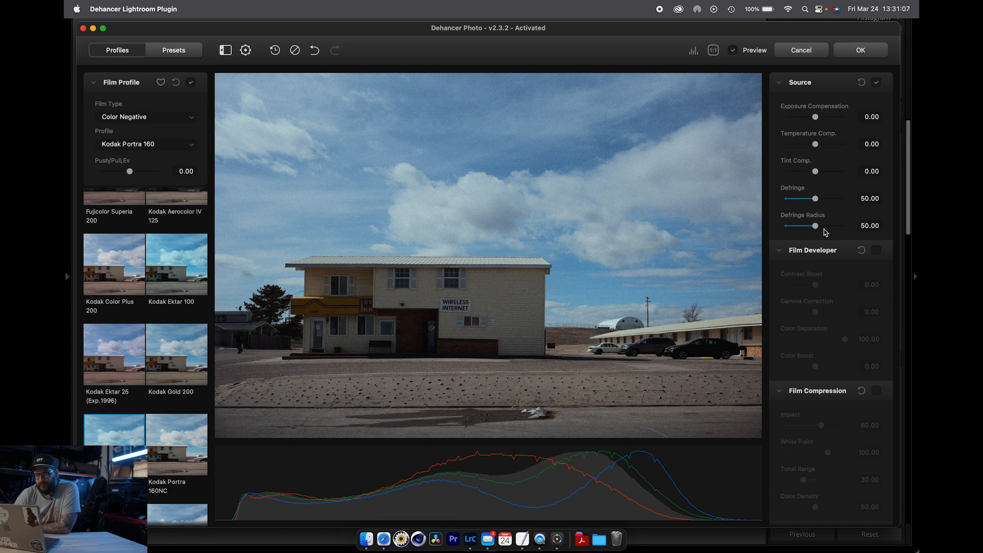
Try an exposure compensation of -0.26 and a film push/pull of 1.44 EV, and reset both to 0.00.
{"action": "left_click_drag", "start_coordinate": [816, 119], "coordinate": [814, 119]}
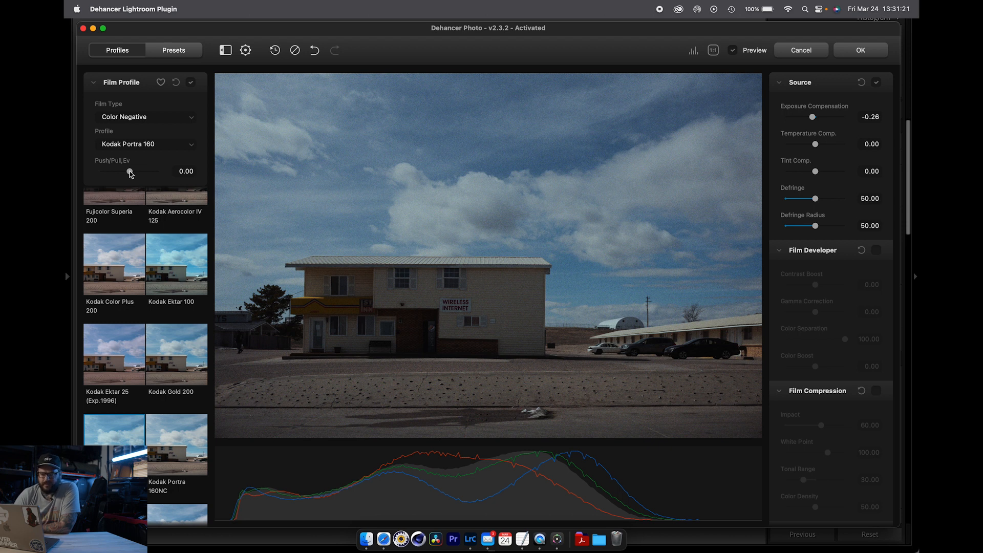
{"action": "left_click_drag", "start_coordinate": [131, 172], "coordinate": [151, 176]}
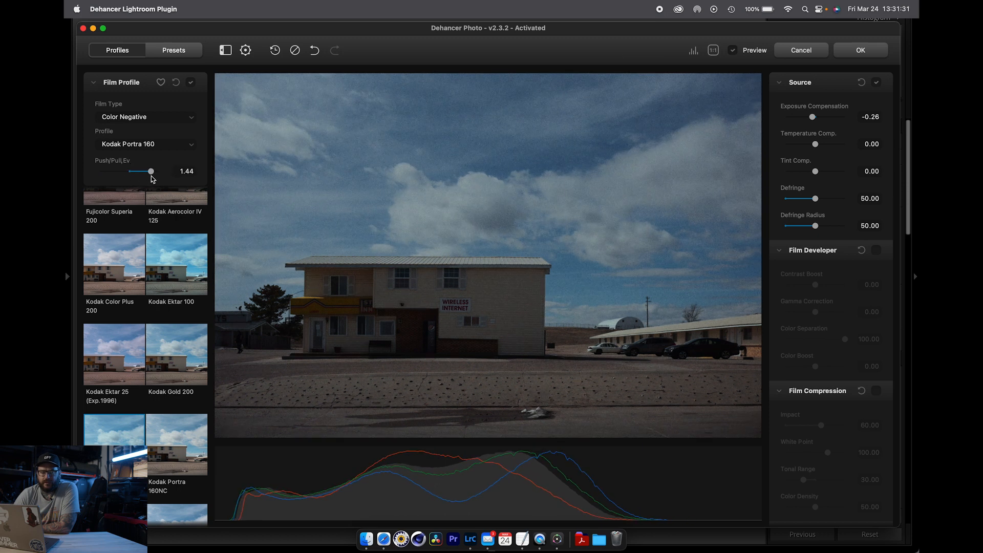
{"action": "double_click", "coordinate": [151, 174]}
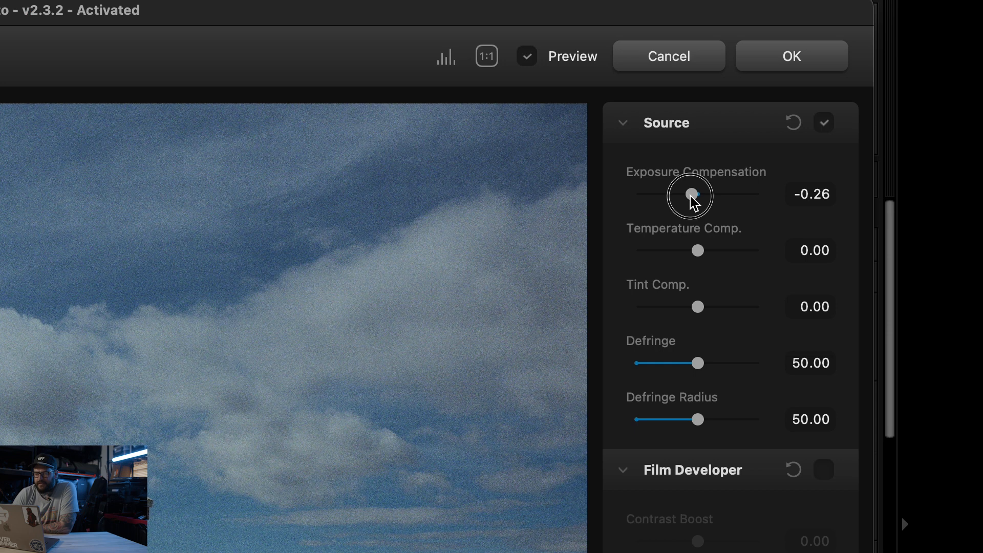
{"action": "double_click", "coordinate": [694, 195]}
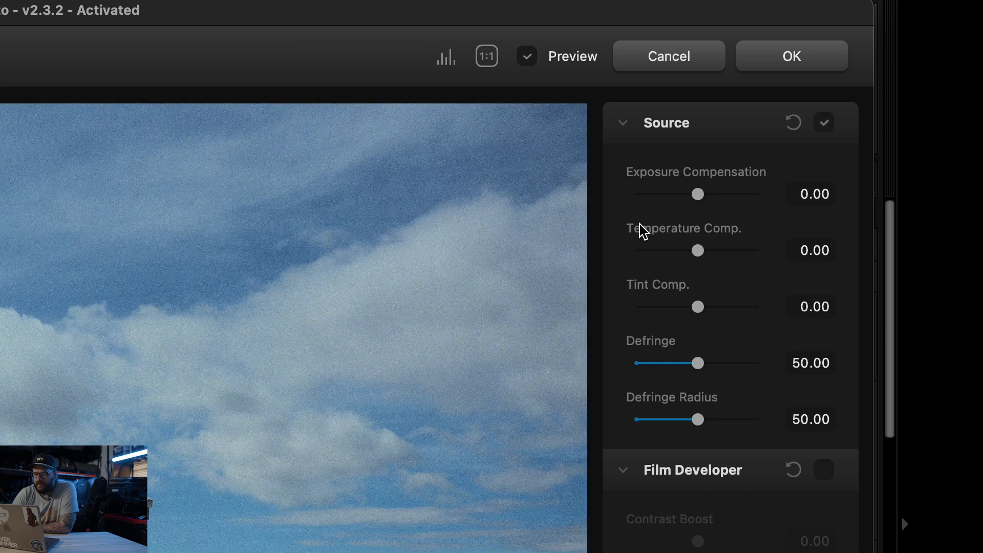
Toggle Film Compression on and off to compare its effect on the photo, leaving it off.
{"action": "scroll", "coordinate": [651, 222], "scroll_direction": "down", "scroll_amount": 5}
{"action": "scroll", "coordinate": [840, 233], "scroll_direction": "up", "scroll_amount": 2}
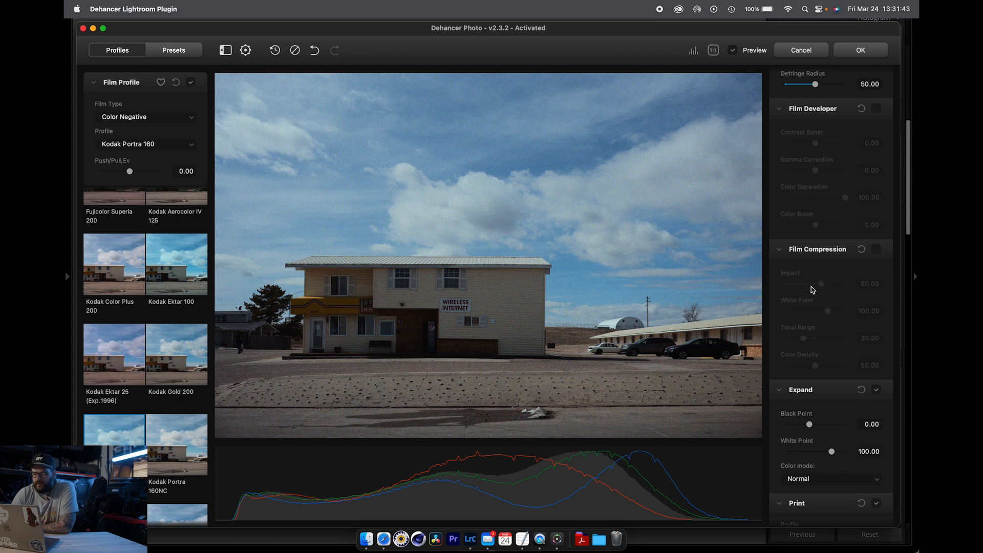
{"action": "left_click", "coordinate": [876, 249]}
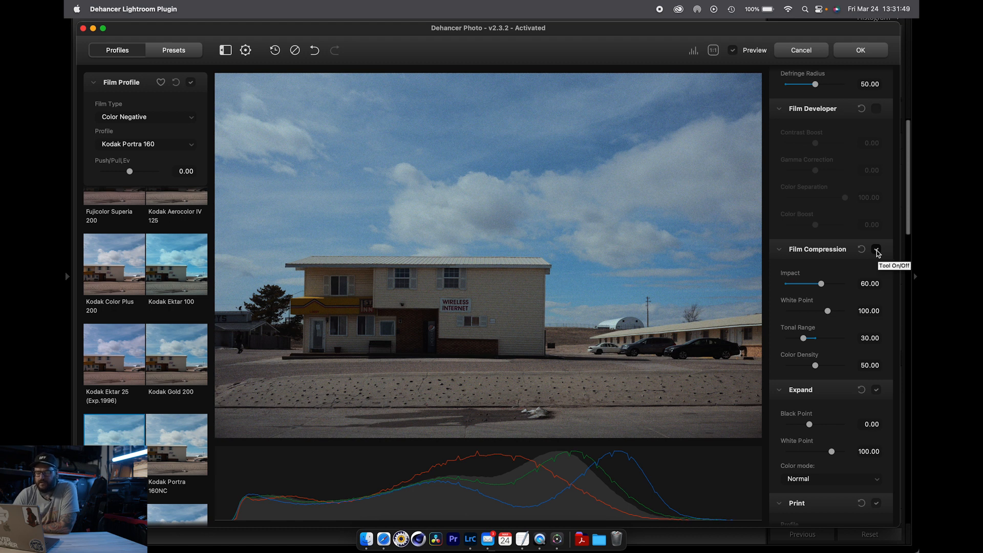
{"action": "left_click", "coordinate": [877, 251]}
{"action": "left_click", "coordinate": [877, 250]}
{"action": "left_click", "coordinate": [877, 250]}
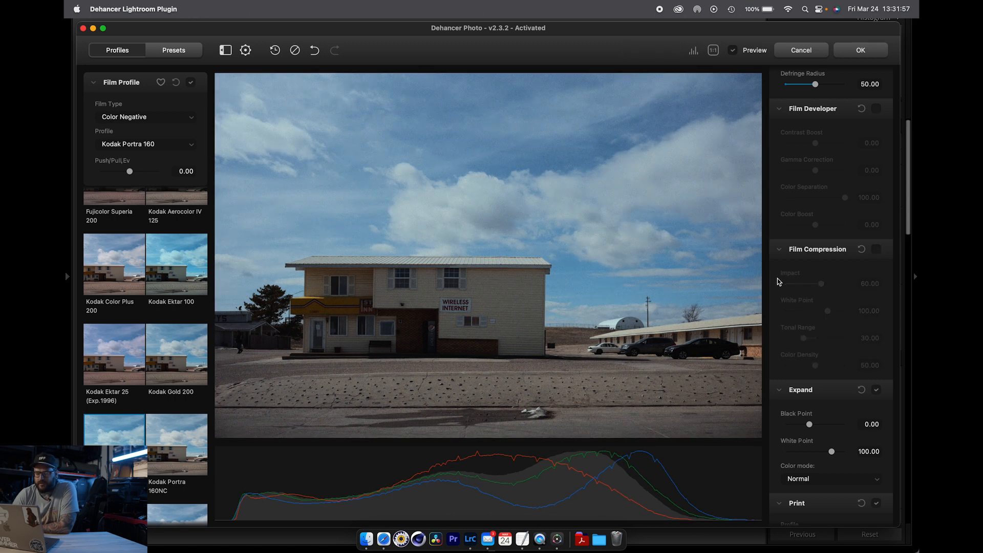
Compare the Kodak 2383, Fujifilm 3513, Linear and Cineon Film Log print profiles, and return to Kodak Endura Glossy Paper.
{"action": "scroll", "coordinate": [819, 271], "scroll_direction": "down", "scroll_amount": 10}
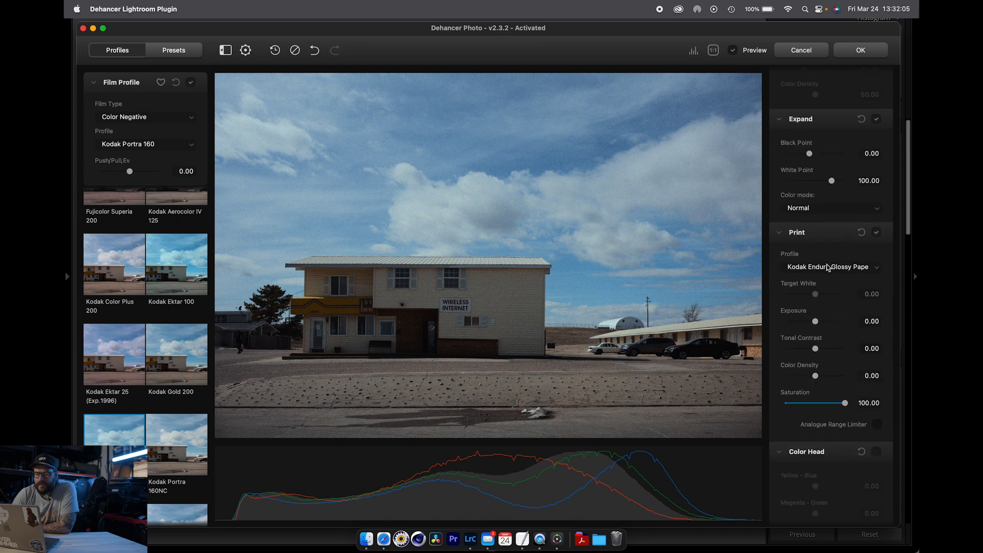
{"action": "left_click", "coordinate": [828, 267]}
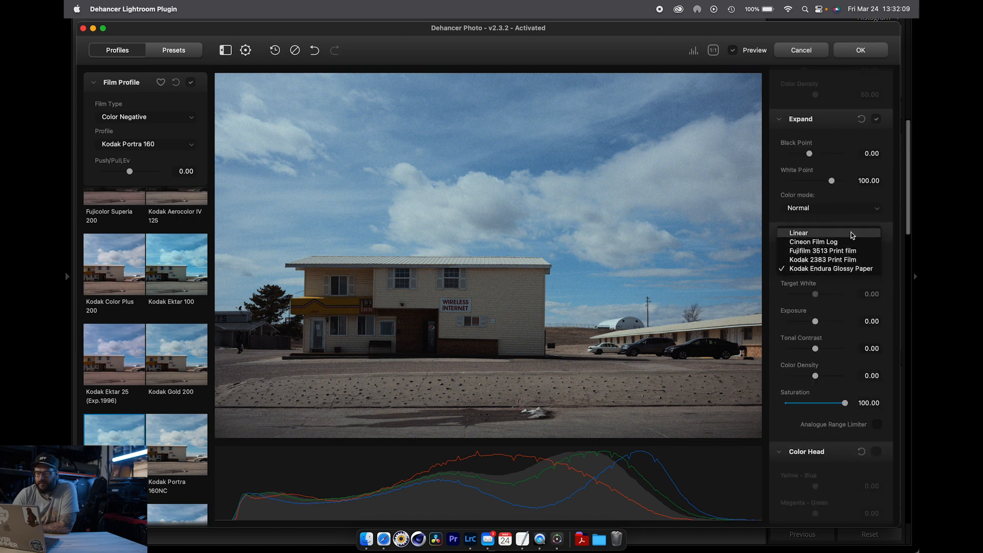
{"action": "left_click", "coordinate": [850, 260]}
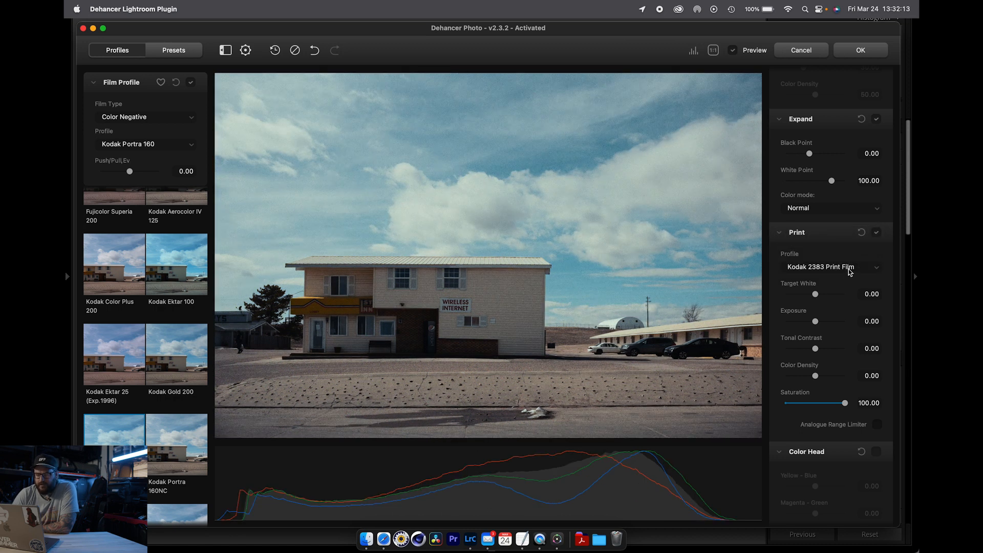
{"action": "left_click", "coordinate": [849, 270]}
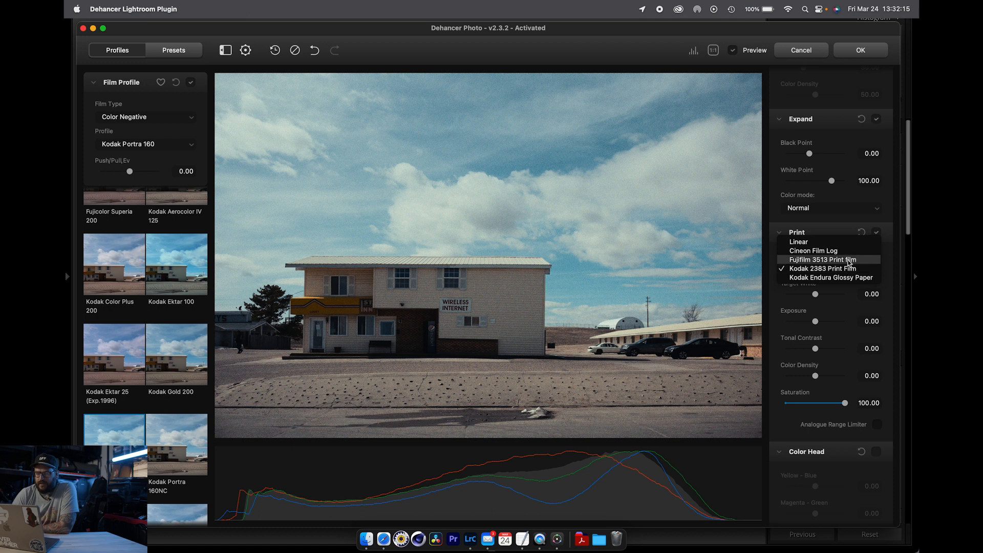
{"action": "left_click", "coordinate": [844, 260]}
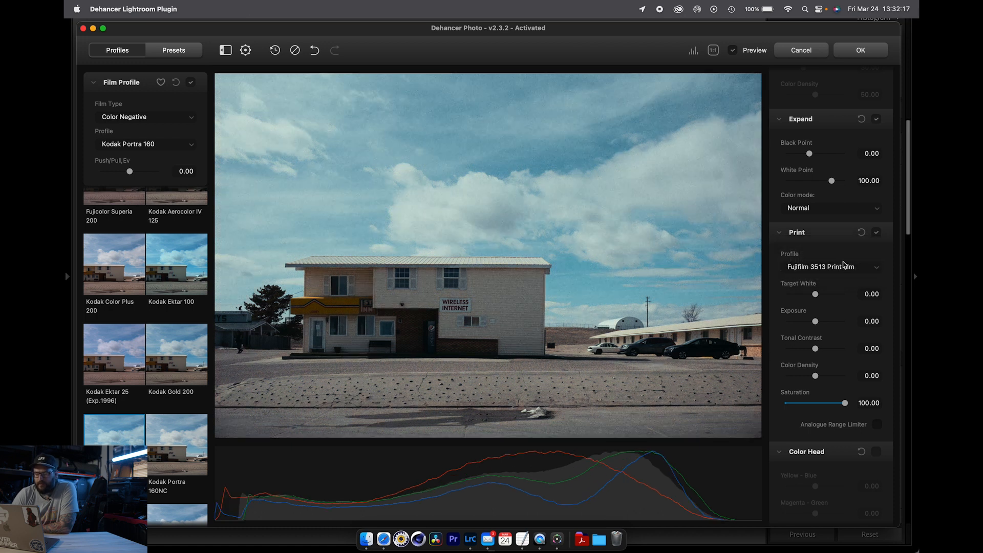
{"action": "left_click", "coordinate": [843, 266]}
{"action": "left_click", "coordinate": [840, 250]}
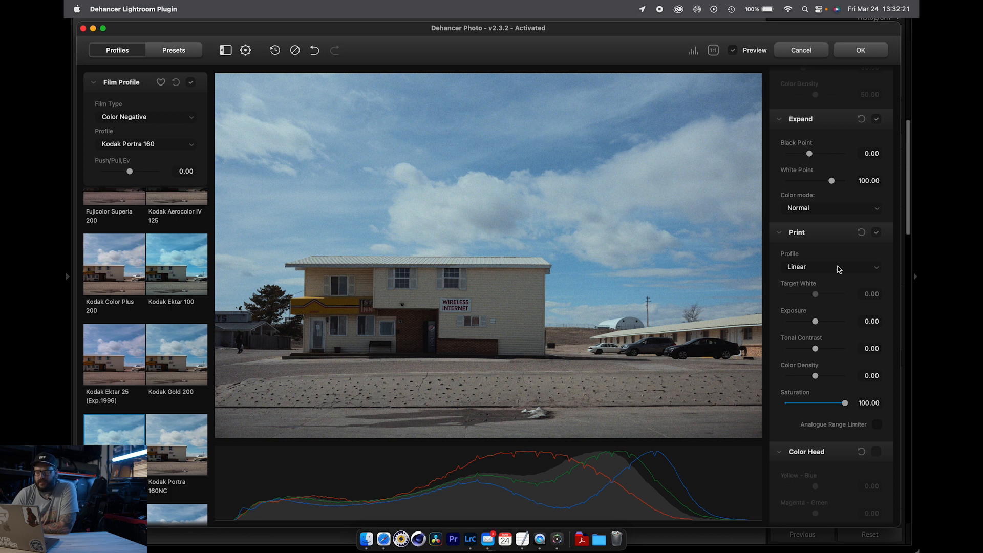
{"action": "left_click", "coordinate": [839, 270]}
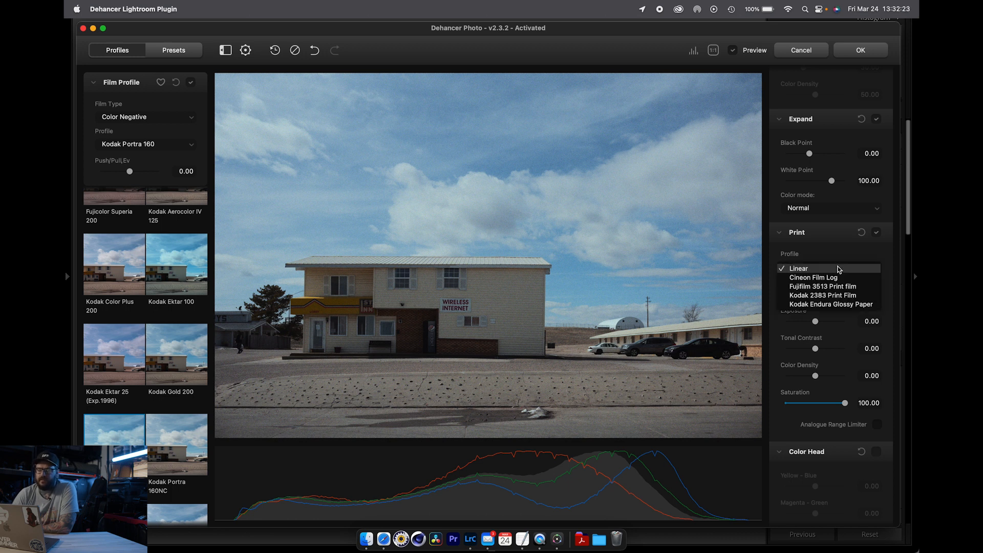
{"action": "left_click", "coordinate": [840, 277]}
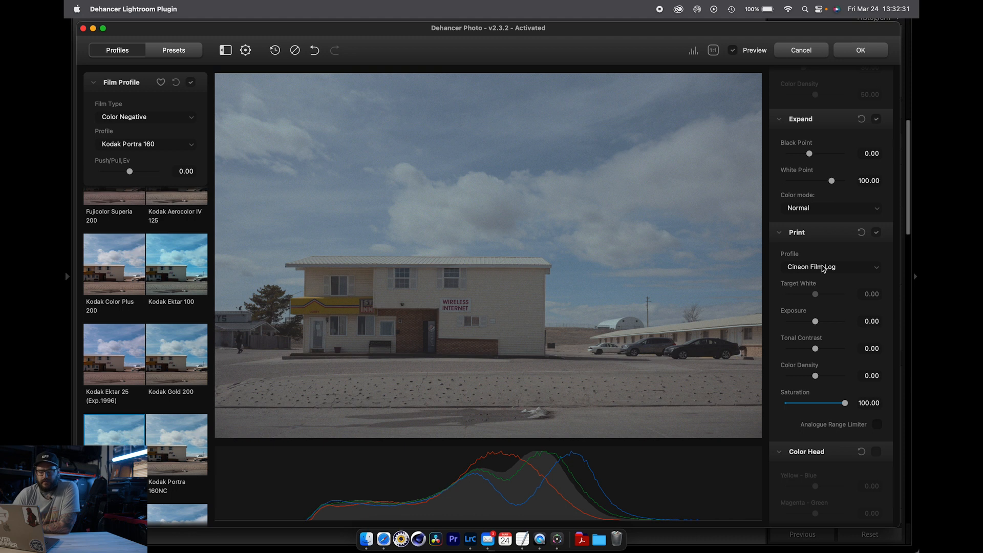
{"action": "left_click", "coordinate": [822, 266]}
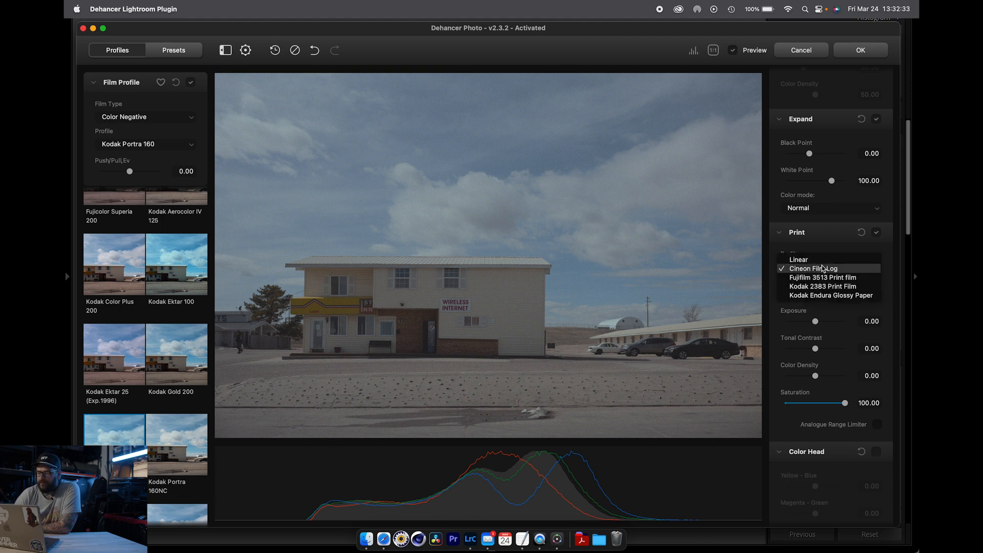
{"action": "left_click", "coordinate": [827, 295]}
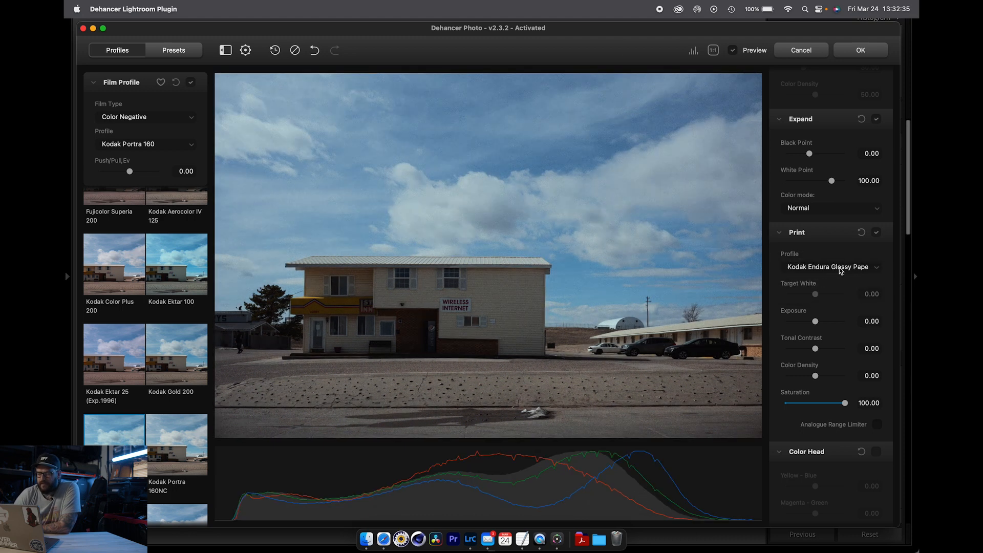
{"action": "left_click", "coordinate": [877, 233]}
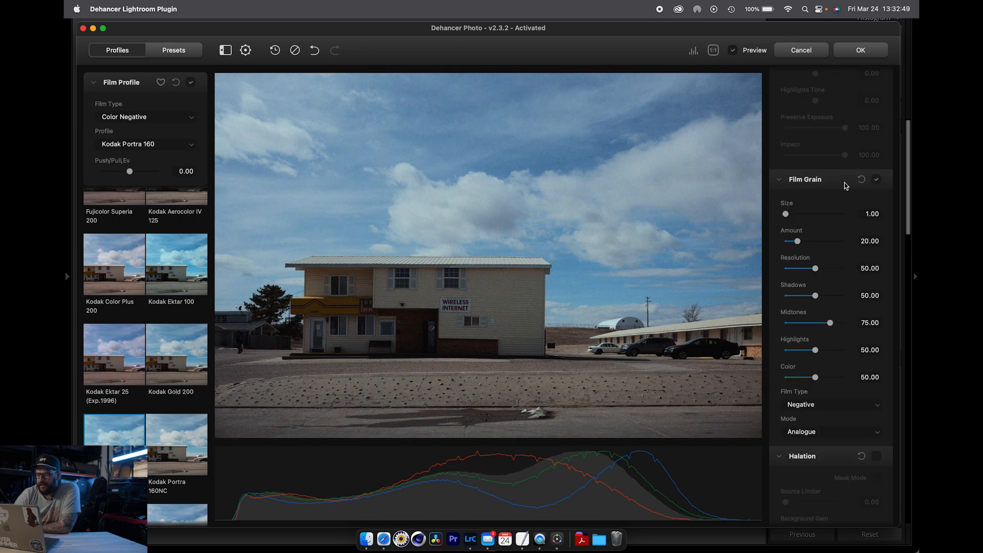
Compare the motel wall and sky at 1:1 zoom with Film Grain off and on, leaving the grain on.
{"action": "left_click", "coordinate": [877, 181]}
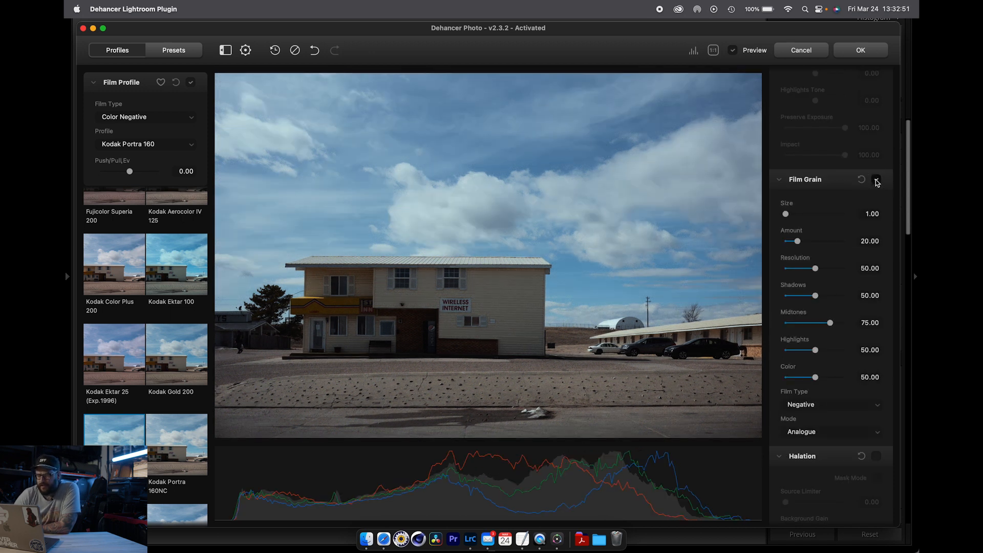
{"action": "left_click", "coordinate": [714, 51]}
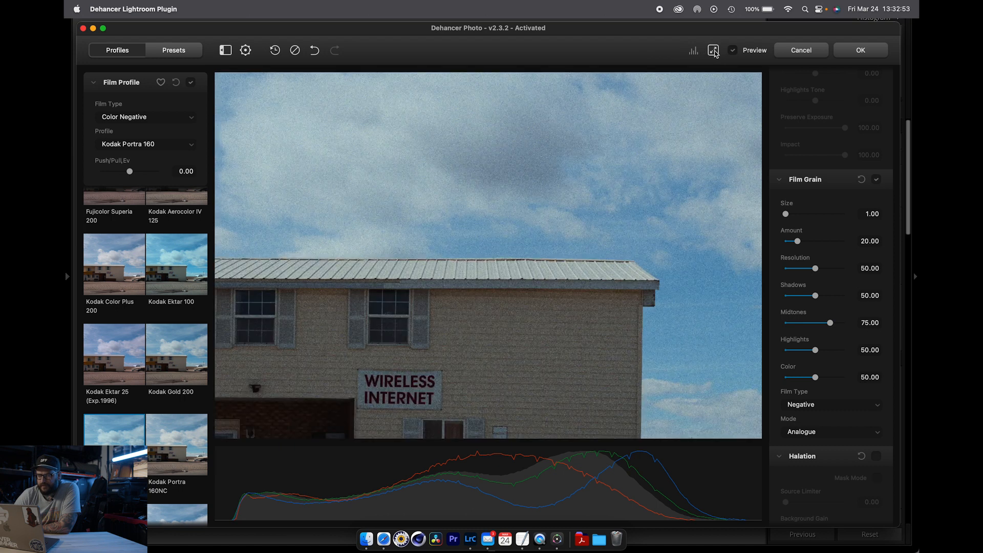
{"action": "left_click_drag", "start_coordinate": [571, 300], "coordinate": [532, 222]}
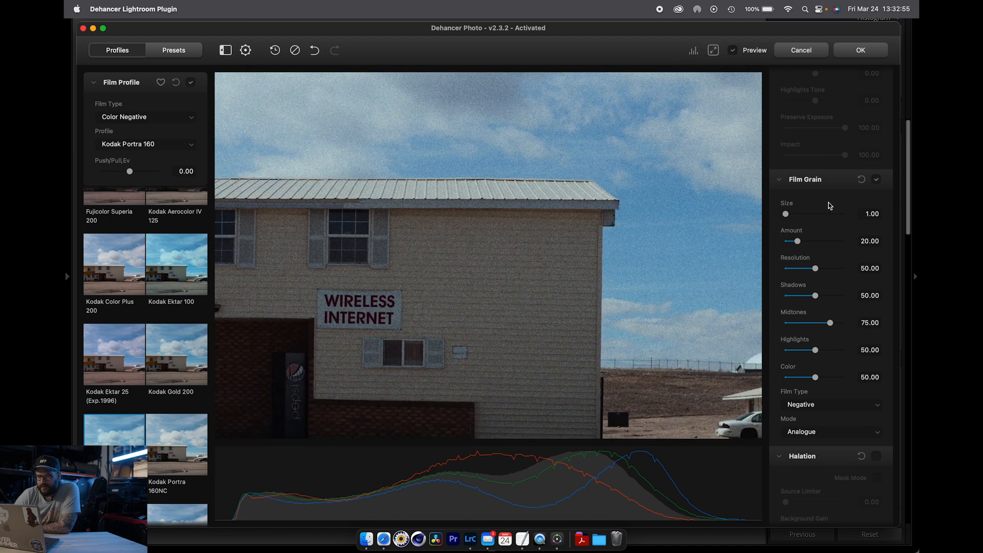
{"action": "left_click", "coordinate": [877, 180]}
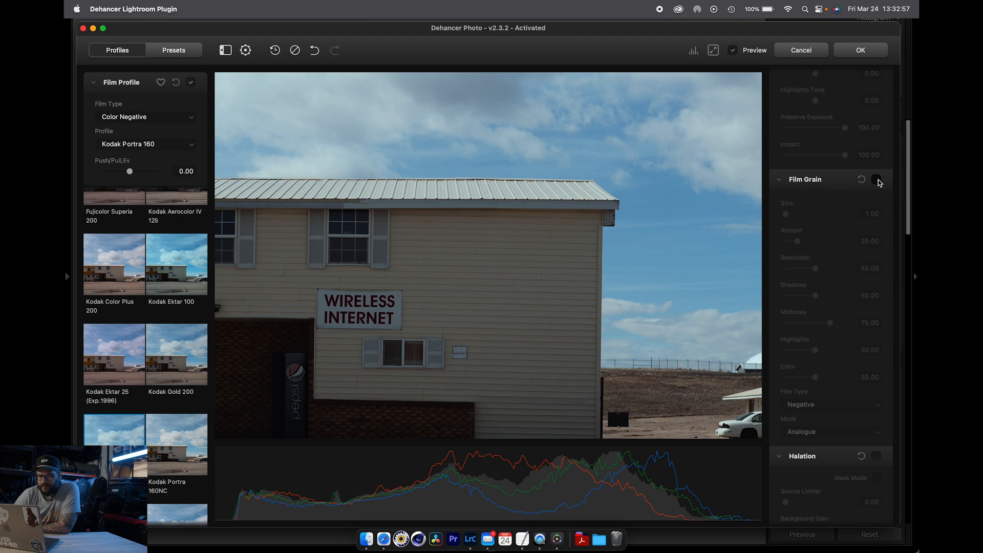
{"action": "left_click", "coordinate": [877, 180]}
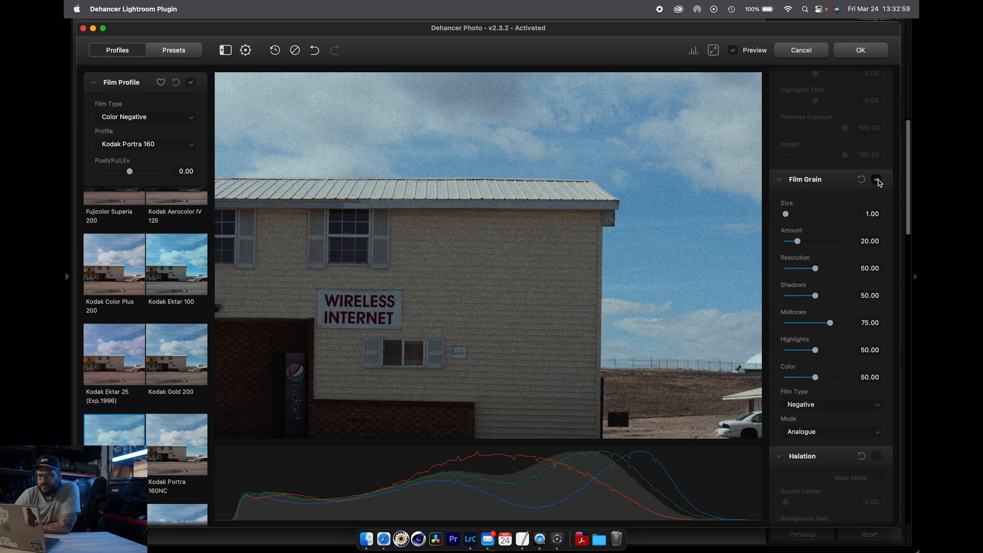
Try the Positive film type for the Film Grain and return it to Negative.
{"action": "scroll", "coordinate": [776, 346], "scroll_direction": "down", "scroll_amount": 1}
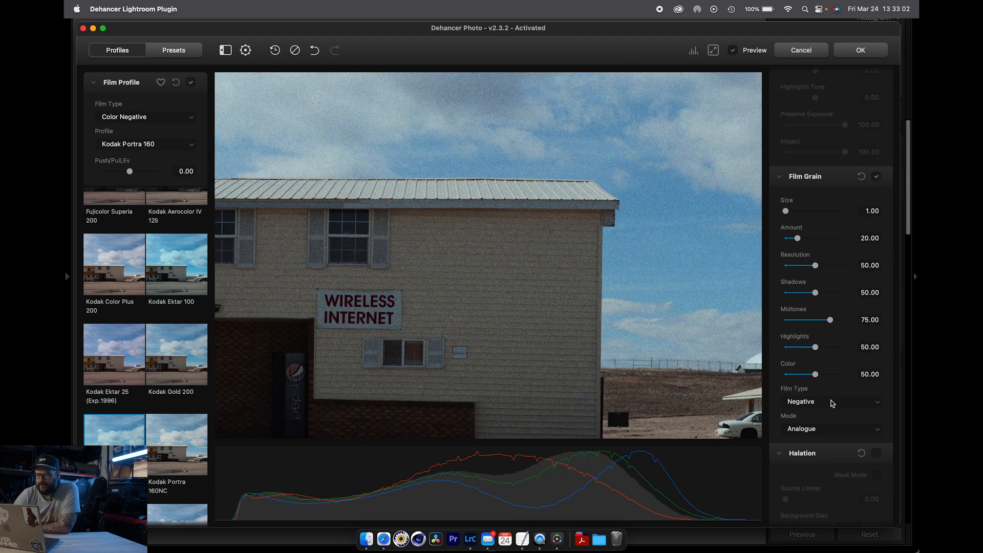
{"action": "left_click", "coordinate": [832, 404]}
{"action": "left_click", "coordinate": [834, 402]}
{"action": "left_click", "coordinate": [832, 402]}
{"action": "left_click", "coordinate": [831, 413]}
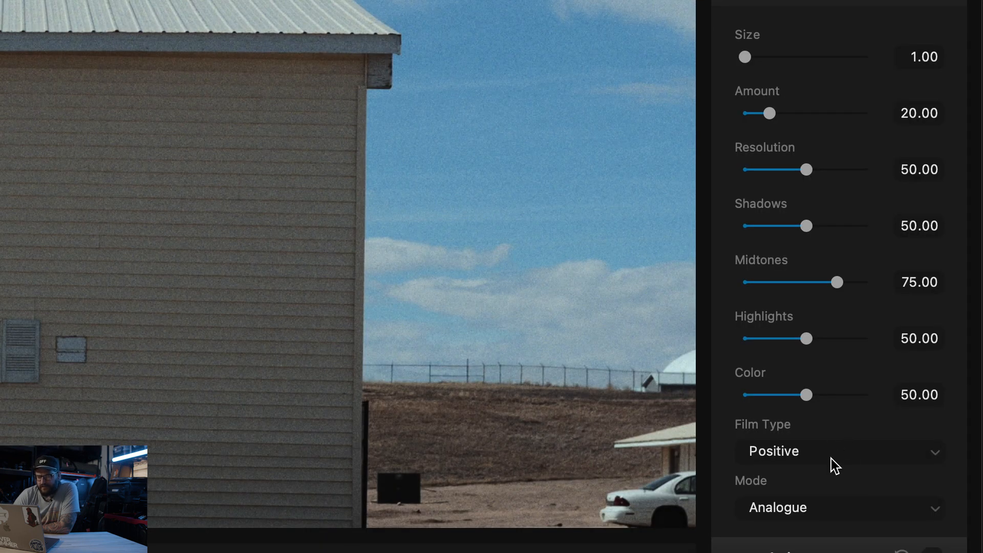
{"action": "left_click", "coordinate": [842, 455]}
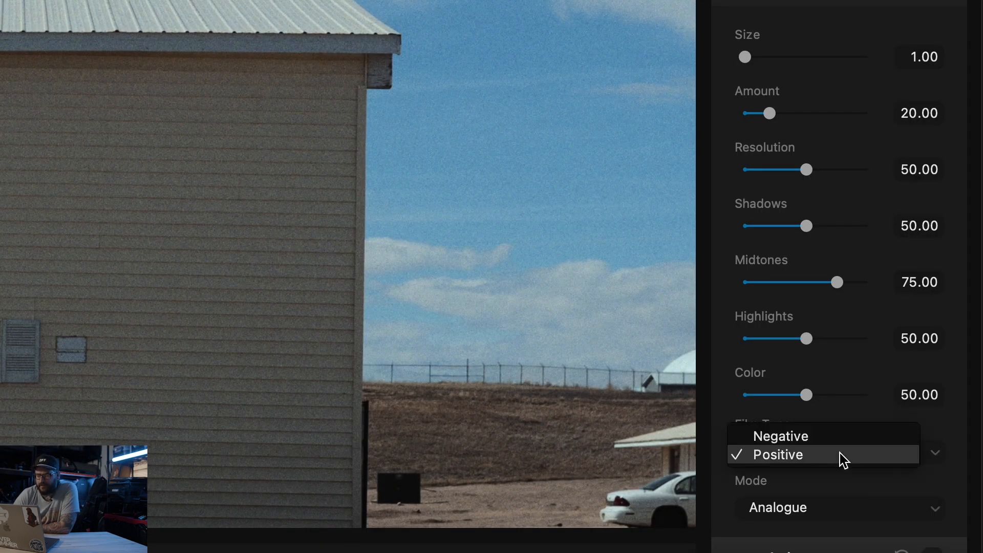
{"action": "left_click", "coordinate": [841, 446]}
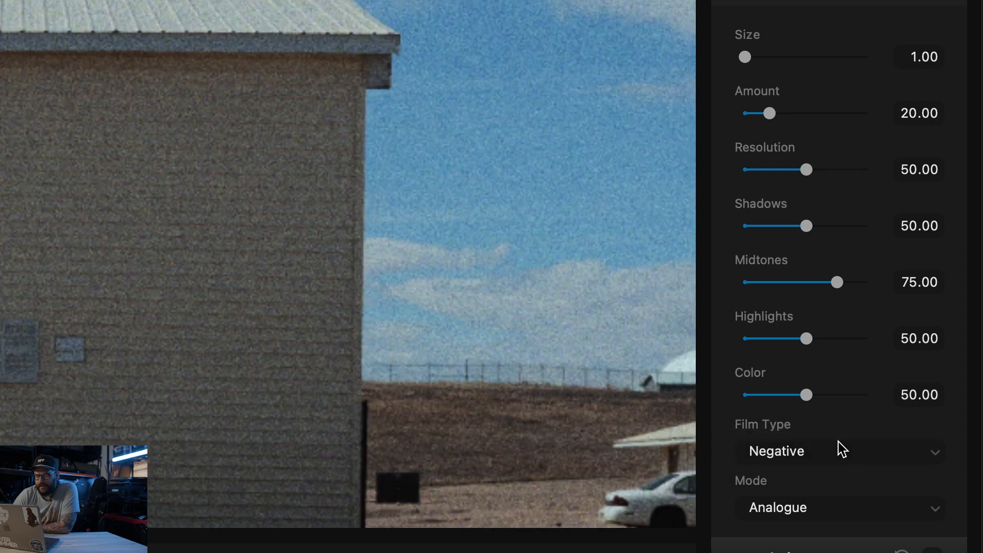
Try the Digital (experimental) Film Grain mode and switch back to Analogue.
{"action": "left_click", "coordinate": [838, 513]}
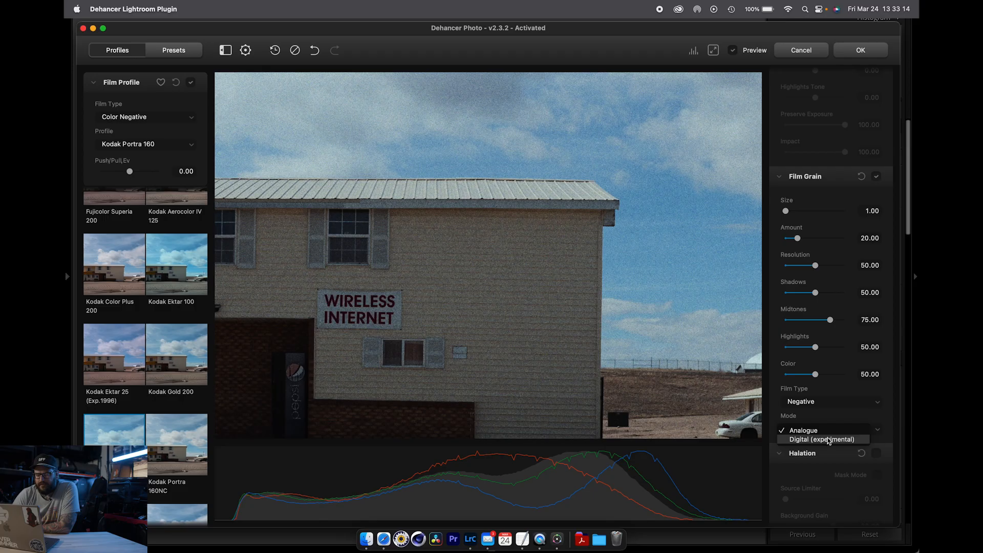
{"action": "left_click", "coordinate": [829, 439]}
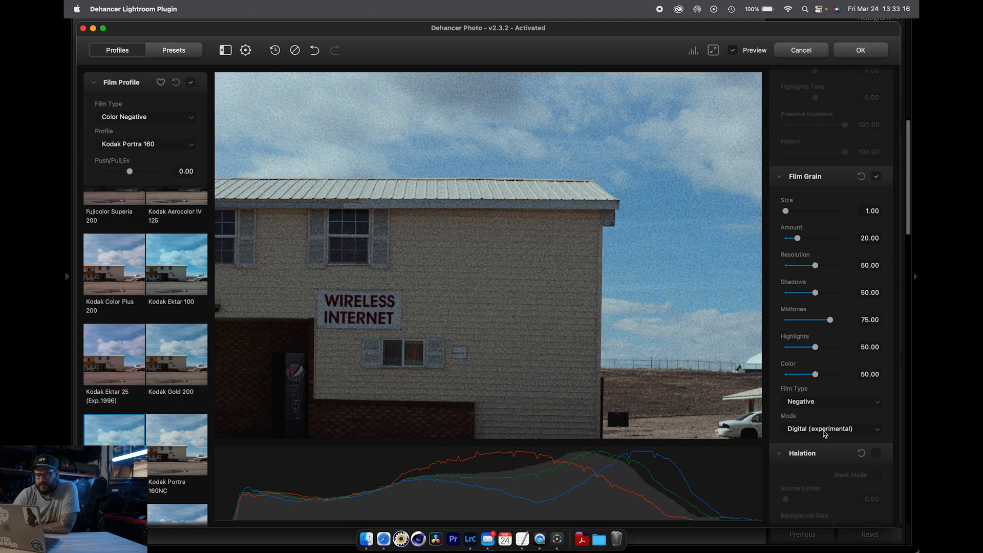
{"action": "left_click", "coordinate": [824, 431]}
{"action": "left_click", "coordinate": [824, 424]}
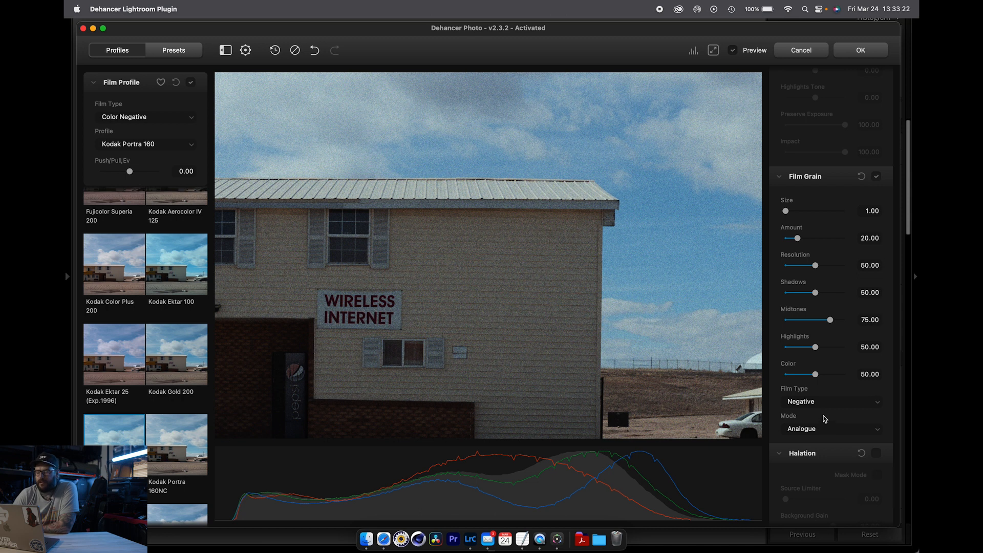
Set the Film Grain amount to 10 and inspect the grain on the motel building.
{"action": "left_click", "coordinate": [869, 237]}
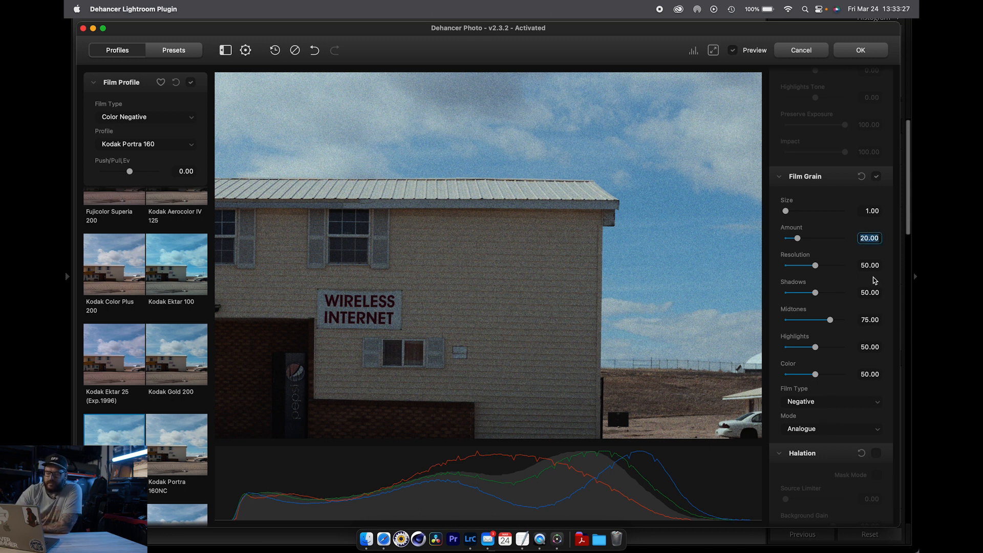
{"action": "type", "text": "10"}
{"action": "key", "text": "Return"}
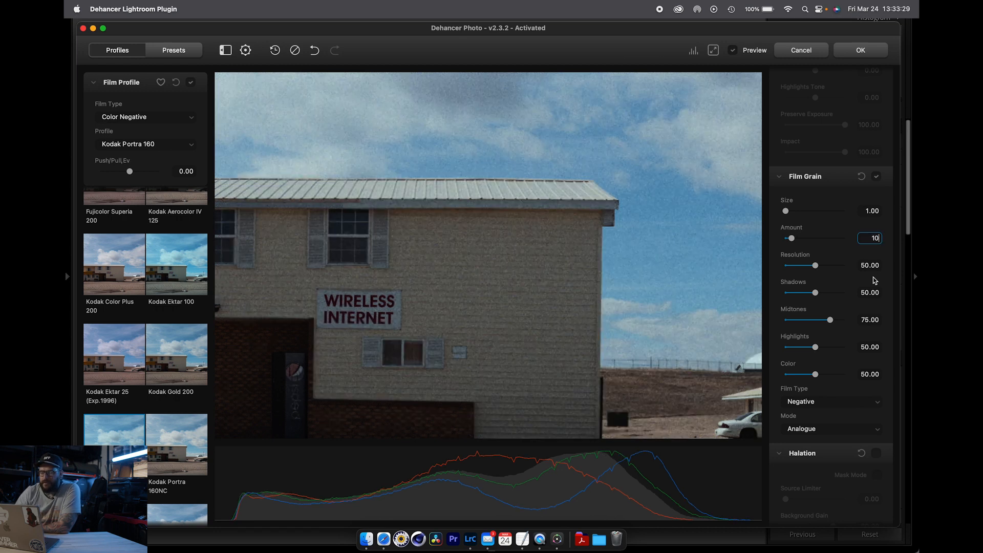
{"action": "left_click_drag", "start_coordinate": [613, 344], "coordinate": [506, 342]}
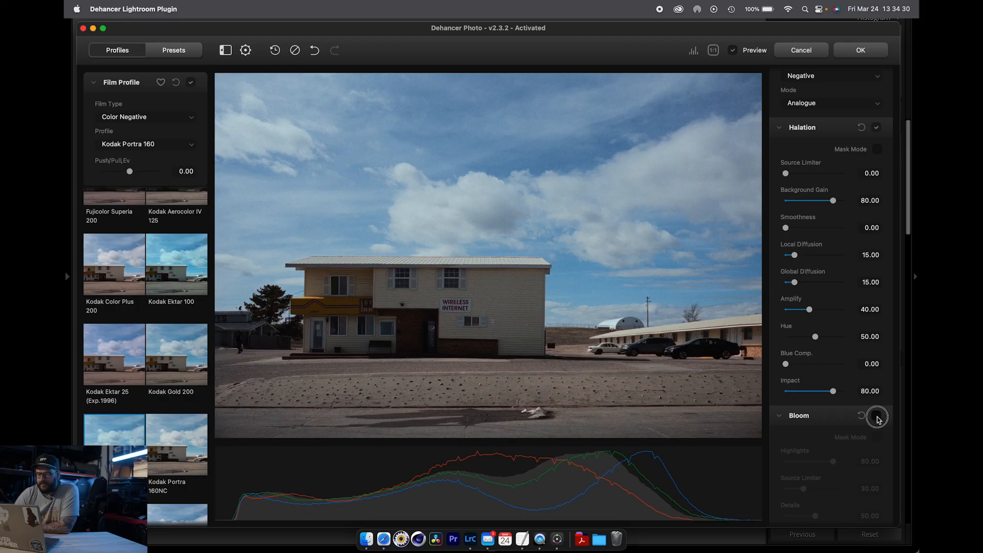
Enable Bloom and compare the motel roof at 1:1 zoom with the preview off and on, leaving it on.
{"action": "left_click", "coordinate": [877, 416]}
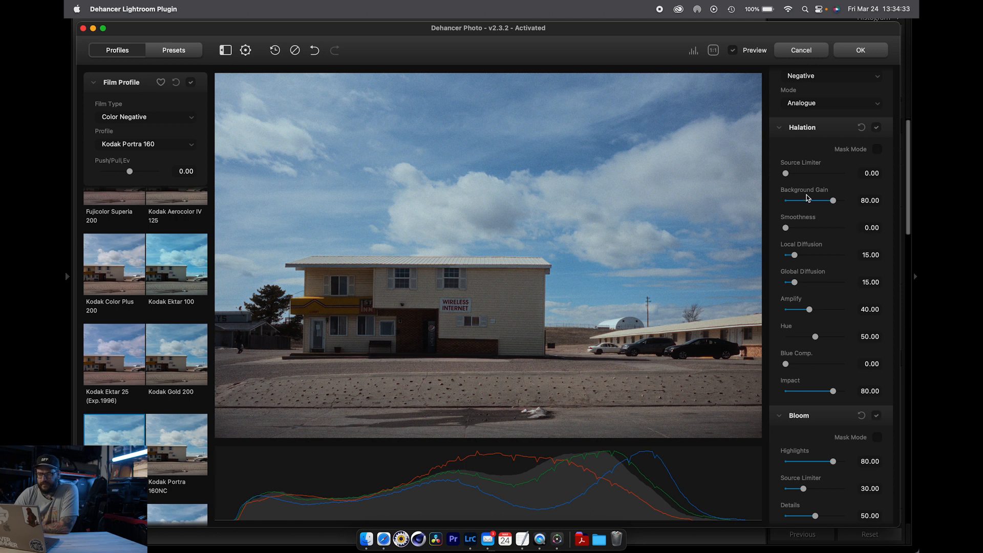
{"action": "left_click", "coordinate": [713, 50]}
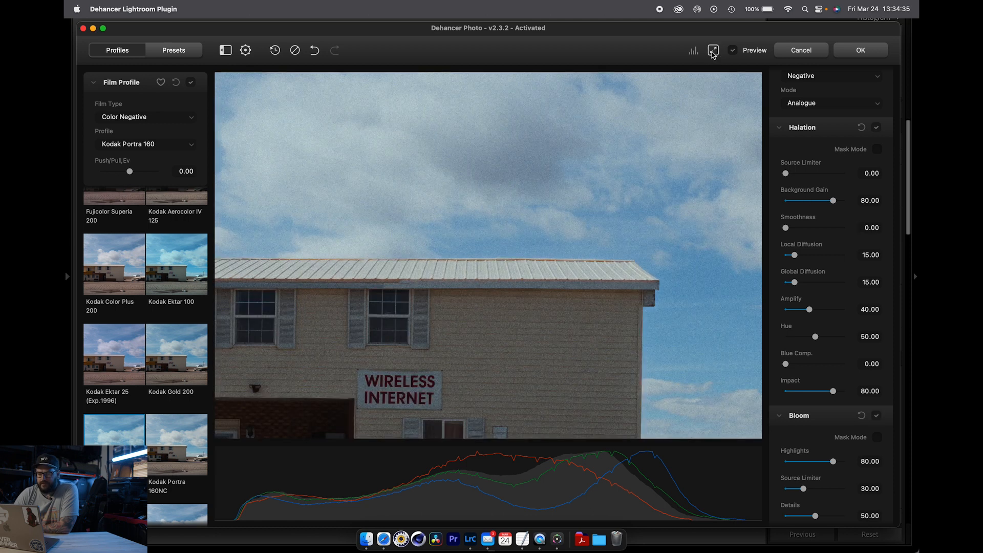
{"action": "left_click", "coordinate": [733, 50]}
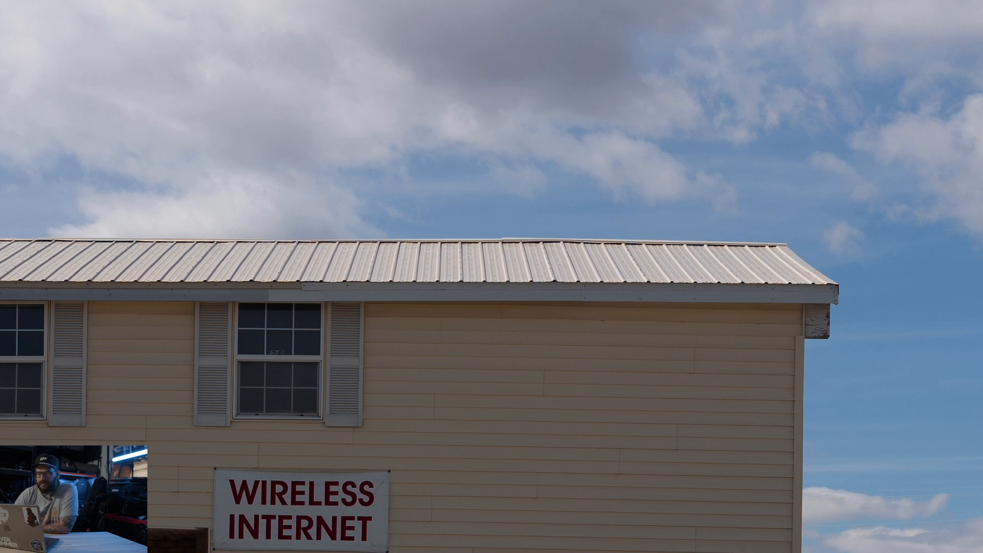
{"action": "key", "text": "shift+d"}
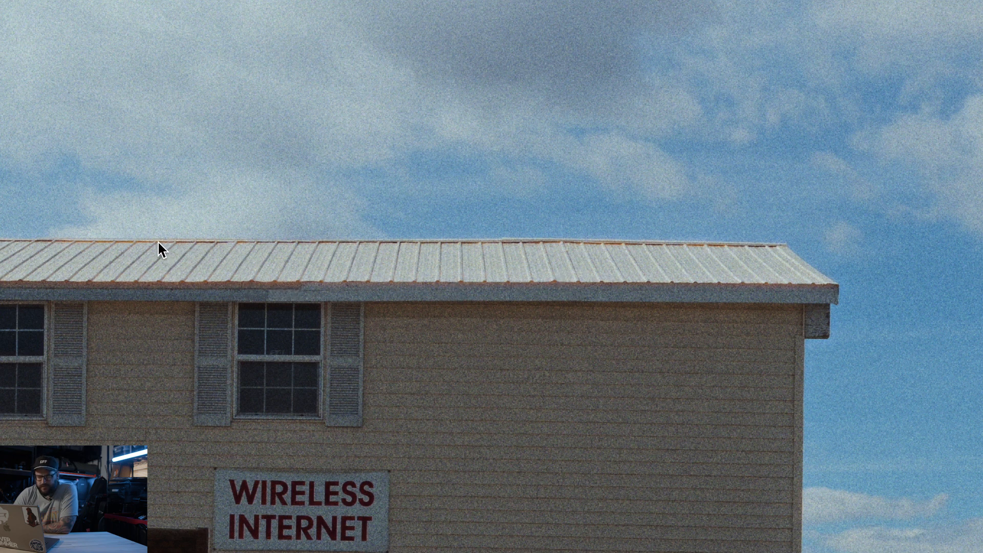
Inspect the halation around the parked cars and utility pole, toggling Halation Mask Mode on and back off.
{"action": "left_click_drag", "start_coordinate": [632, 431], "coordinate": [189, 26]}
{"action": "left_click_drag", "start_coordinate": [673, 248], "coordinate": [564, 283]}
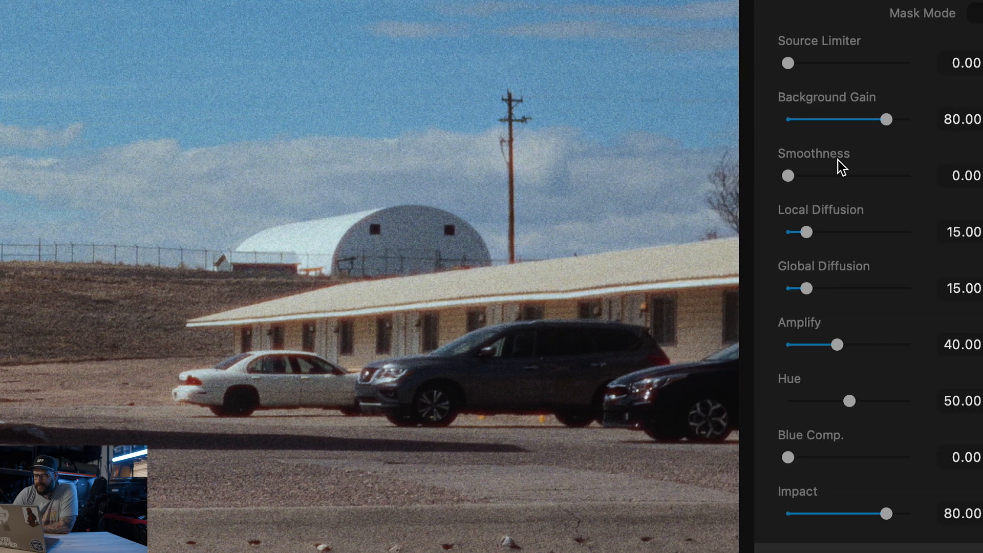
{"action": "left_click", "coordinate": [765, 233]}
{"action": "left_click_drag", "start_coordinate": [765, 233], "coordinate": [842, 233]}
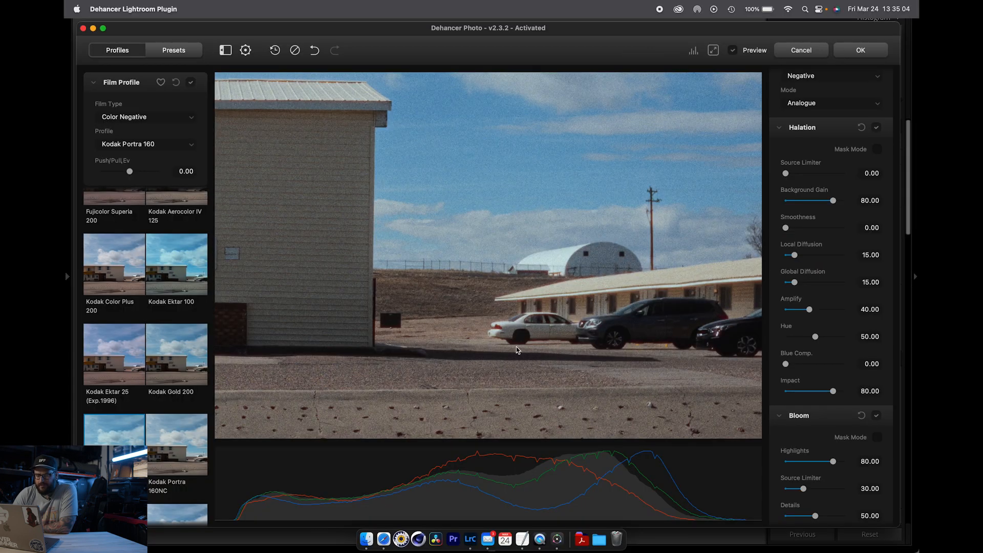
{"action": "left_click_drag", "start_coordinate": [491, 382], "coordinate": [460, 411]}
{"action": "left_click_drag", "start_coordinate": [542, 354], "coordinate": [514, 355]}
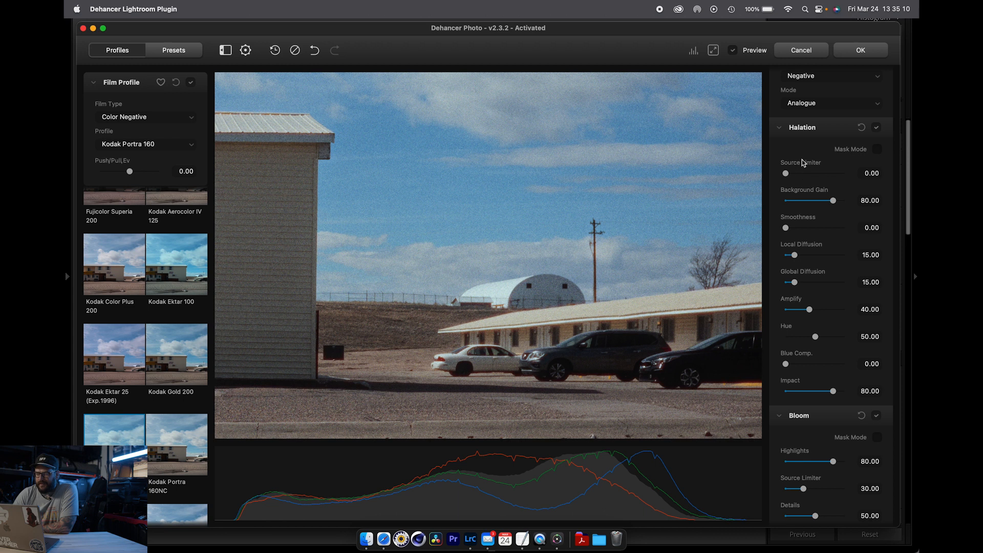
{"action": "left_click", "coordinate": [876, 149]}
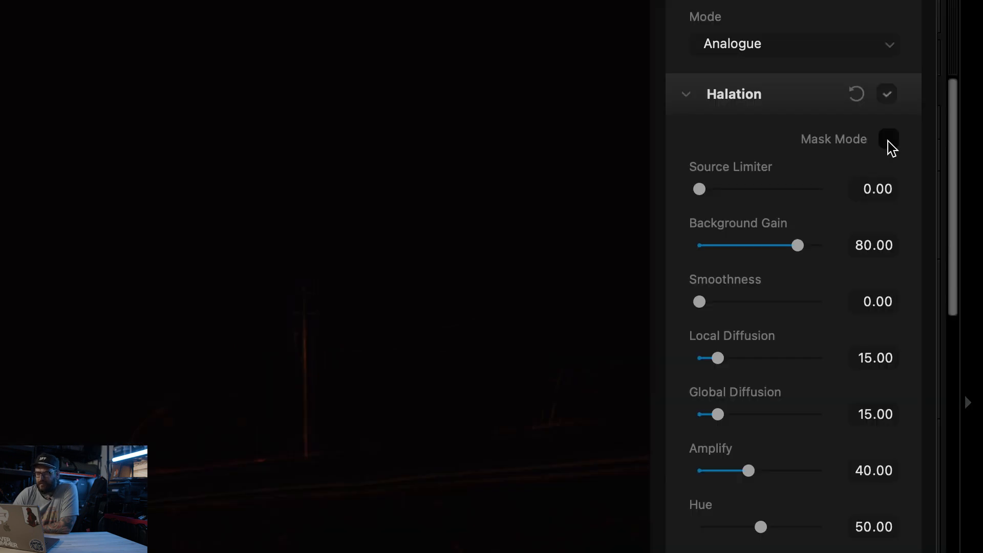
{"action": "left_click", "coordinate": [889, 140]}
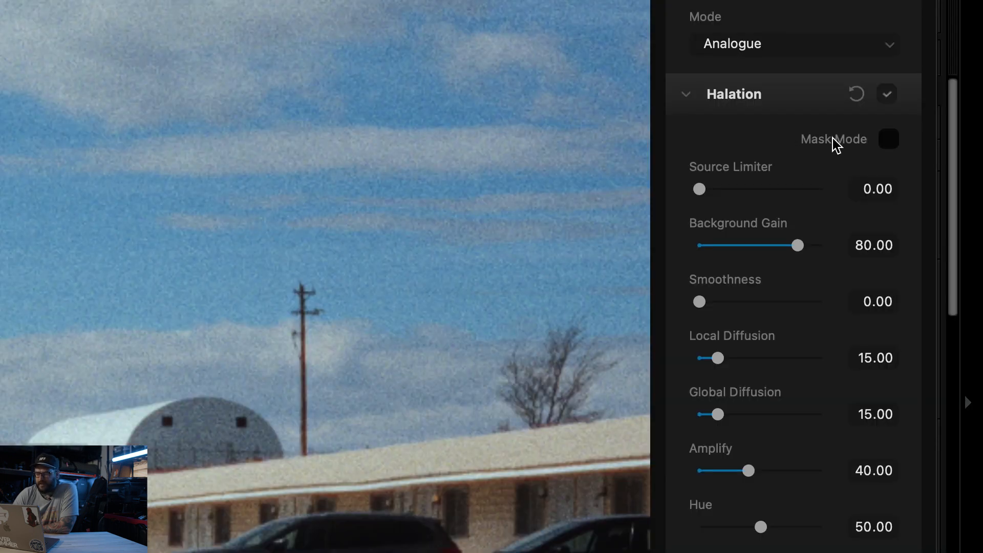
Using the Halation mask view, set Local Diffusion to 25.83 and Global Diffusion to 40.26, then leave Mask Mode.
{"action": "left_click", "coordinate": [865, 149]}
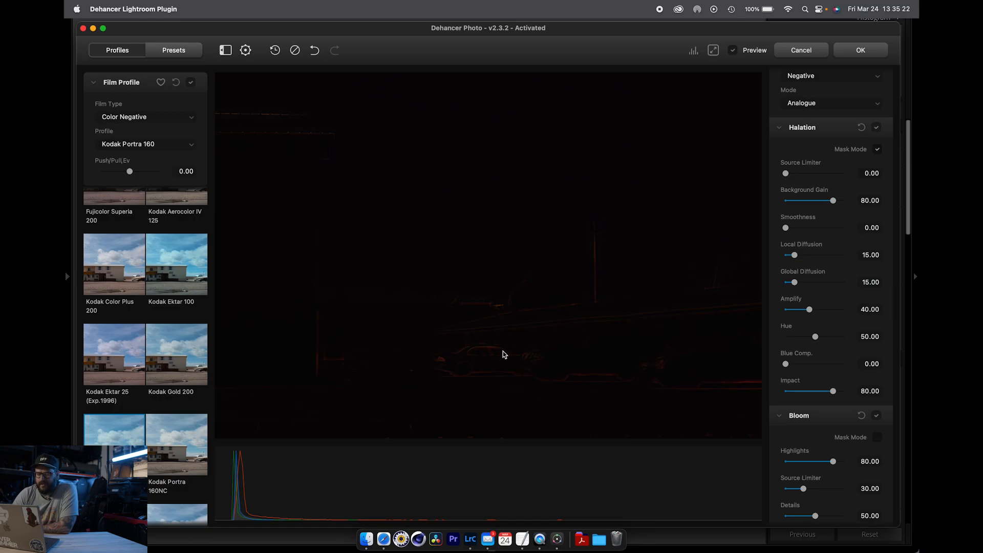
{"action": "left_click_drag", "start_coordinate": [503, 354], "coordinate": [405, 360]}
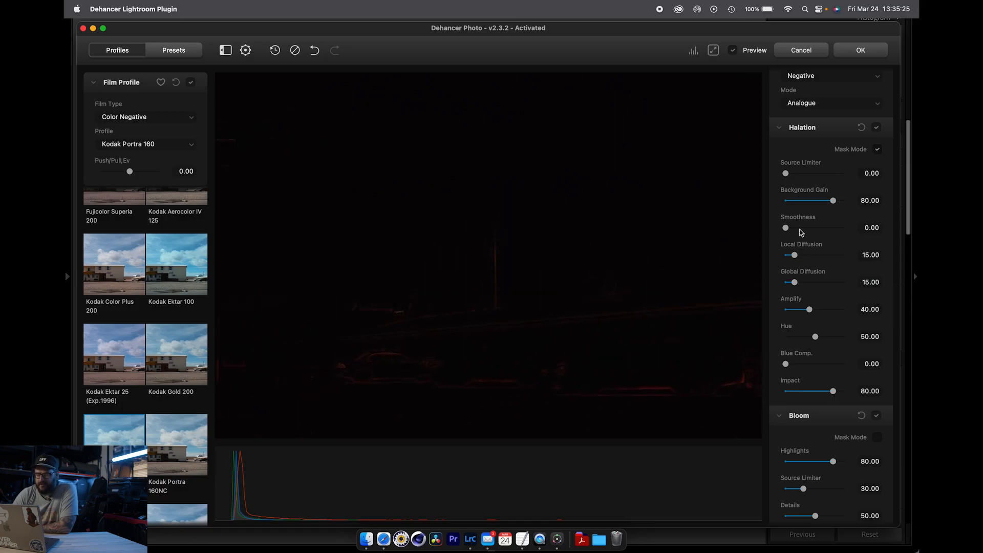
{"action": "left_click_drag", "start_coordinate": [794, 254], "coordinate": [836, 246]}
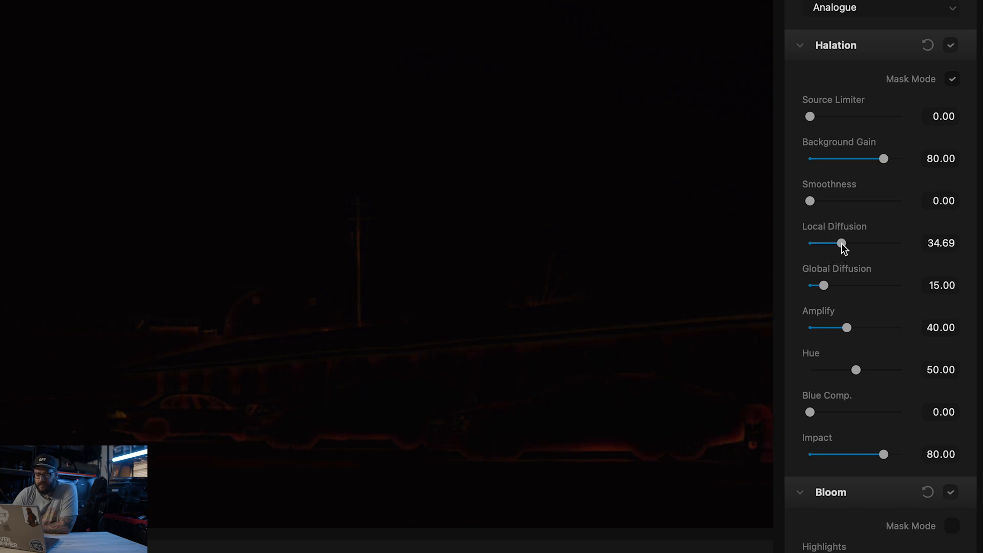
{"action": "mouse_move", "coordinate": [819, 300]}
{"action": "left_mouse_down"}
{"action": "mouse_move", "coordinate": [833, 297]}
{"action": "mouse_move", "coordinate": [802, 289]}
{"action": "mouse_move", "coordinate": [811, 289]}
{"action": "left_mouse_up"}
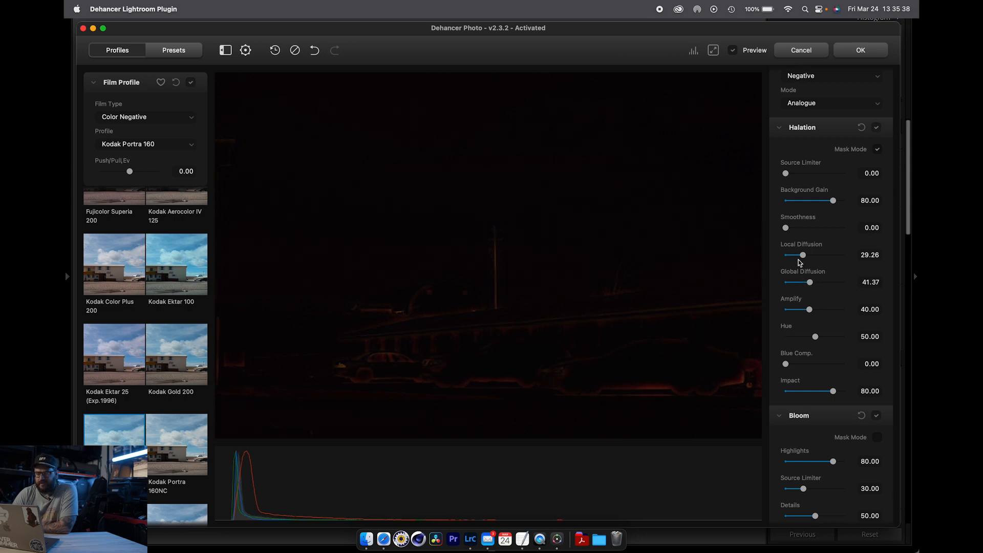
{"action": "left_click_drag", "start_coordinate": [803, 255], "coordinate": [810, 285]}
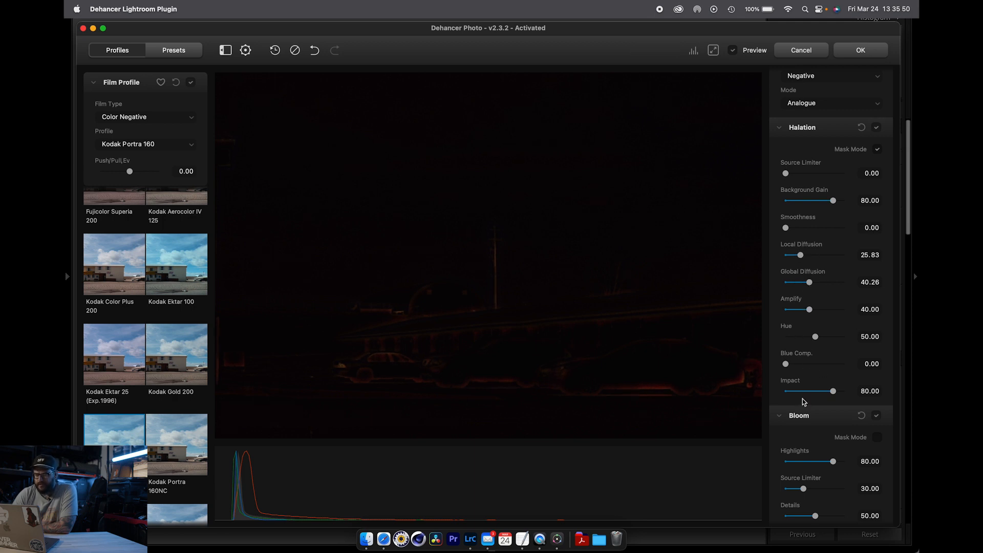
{"action": "left_click", "coordinate": [877, 150]}
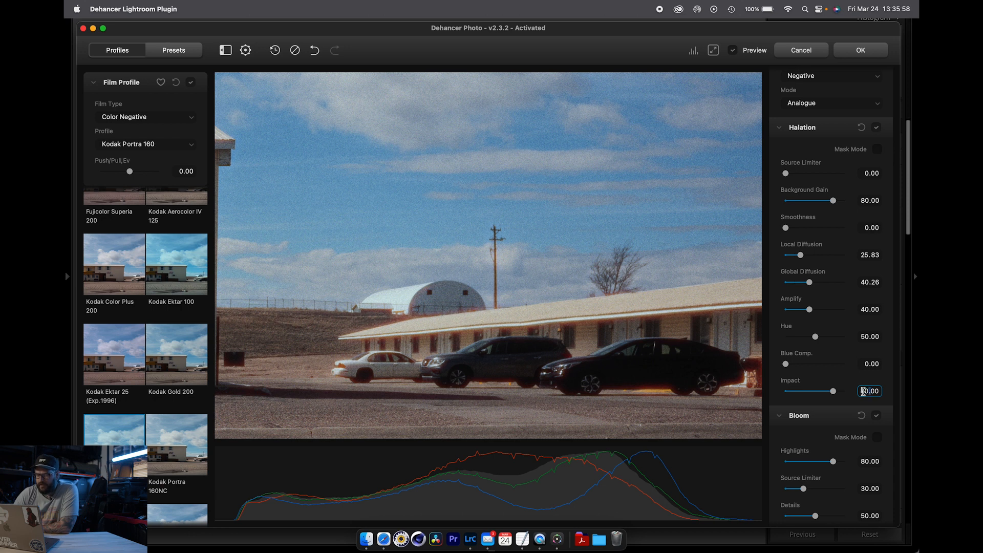
Try a Halation Impact of 40.
{"action": "left_click_drag", "start_coordinate": [863, 391], "coordinate": [885, 394]}
{"action": "key", "text": "BackSpace"}
{"action": "type", "text": "4"}
{"action": "key", "text": "Return"}
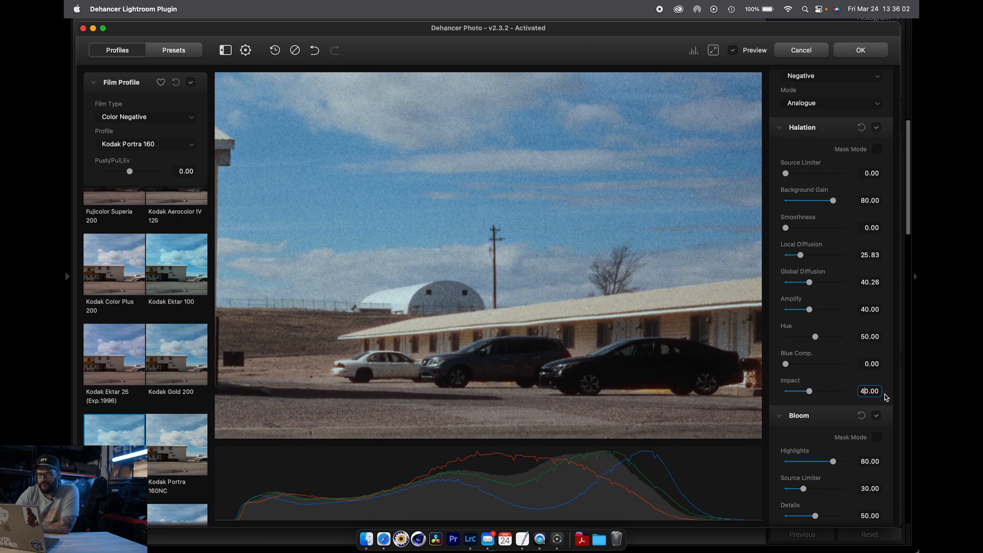
Compare the motel photo with Halation off and on, and set its Impact to 50.
{"action": "left_click", "coordinate": [877, 128]}
{"action": "left_click", "coordinate": [876, 128]}
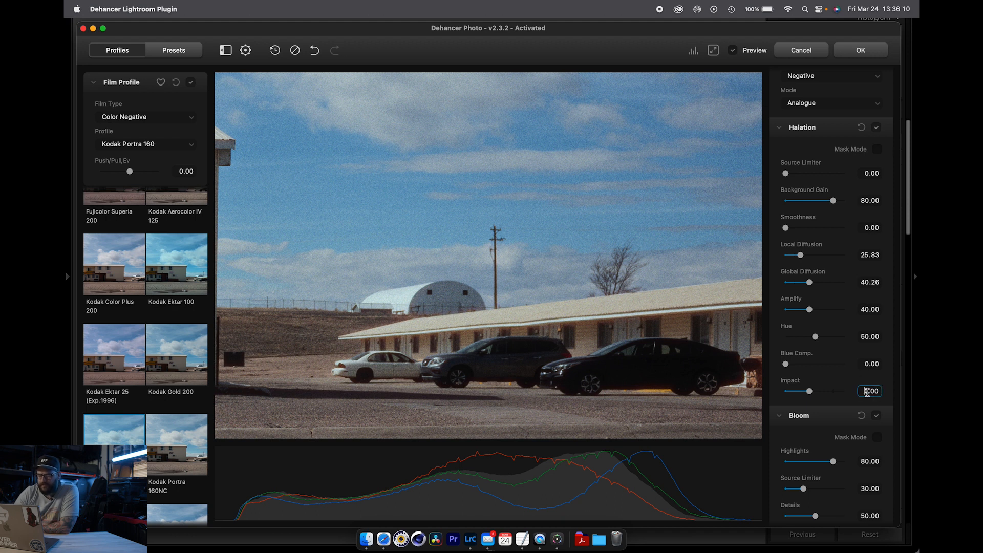
{"action": "key", "text": "Return"}
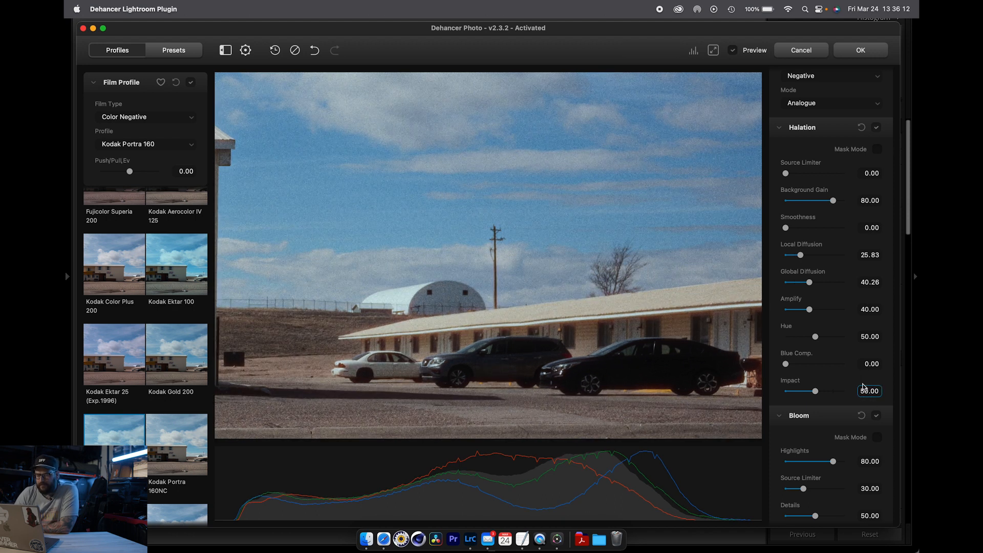
Compare the photo with Bloom and Halation off and on, leaving both effects enabled.
{"action": "scroll", "coordinate": [774, 399], "scroll_direction": "down", "scroll_amount": 5}
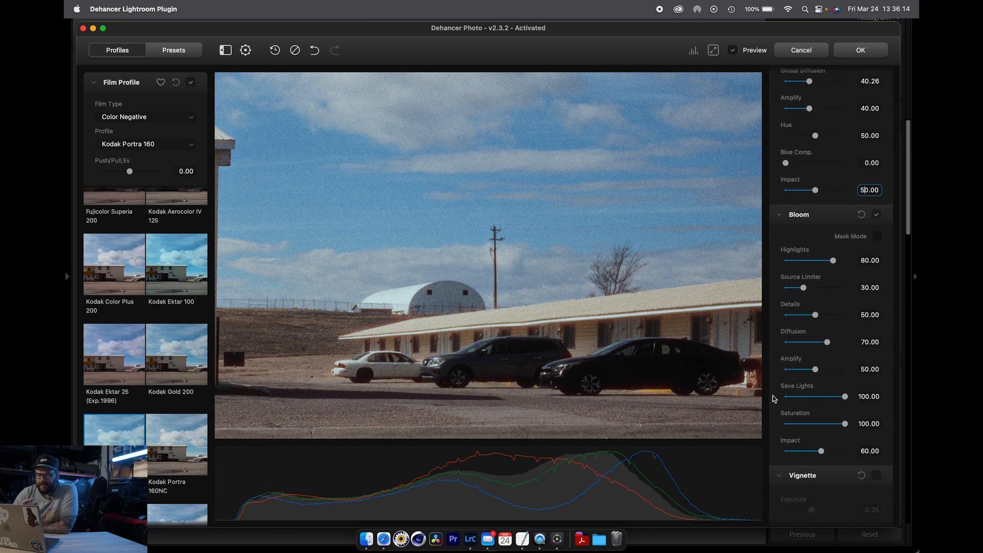
{"action": "left_click", "coordinate": [877, 215]}
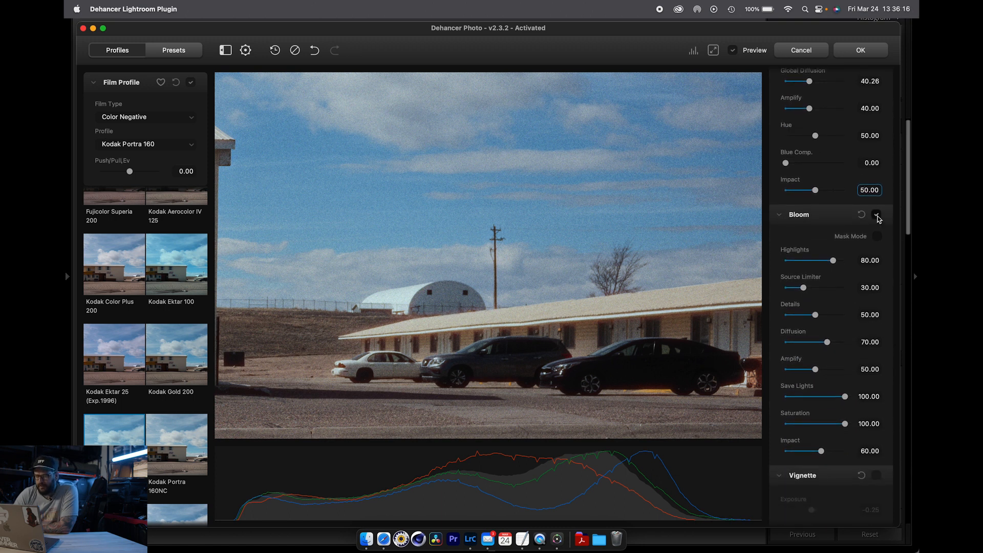
{"action": "left_click", "coordinate": [877, 133]}
{"action": "scroll", "coordinate": [871, 205], "scroll_direction": "down", "scroll_amount": 5}
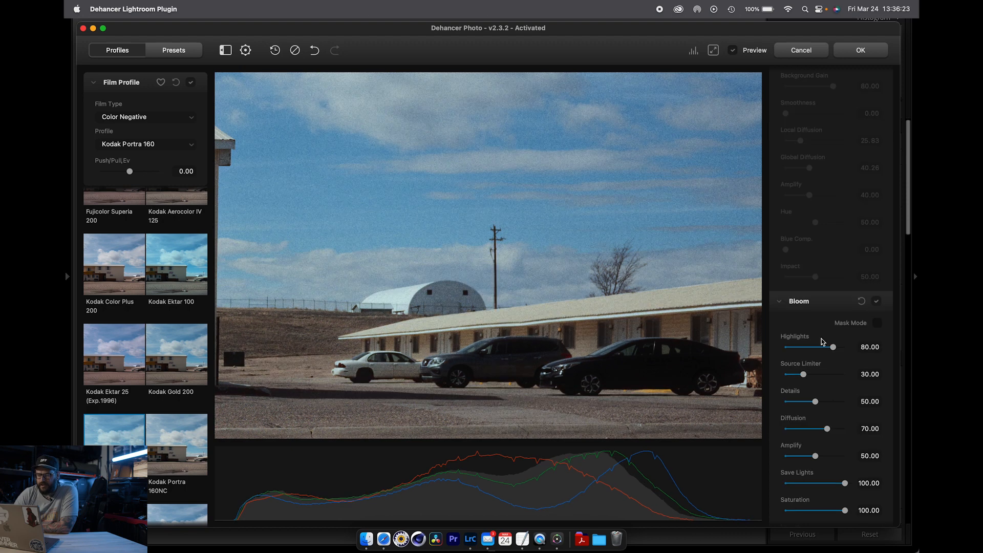
{"action": "left_click", "coordinate": [877, 302]}
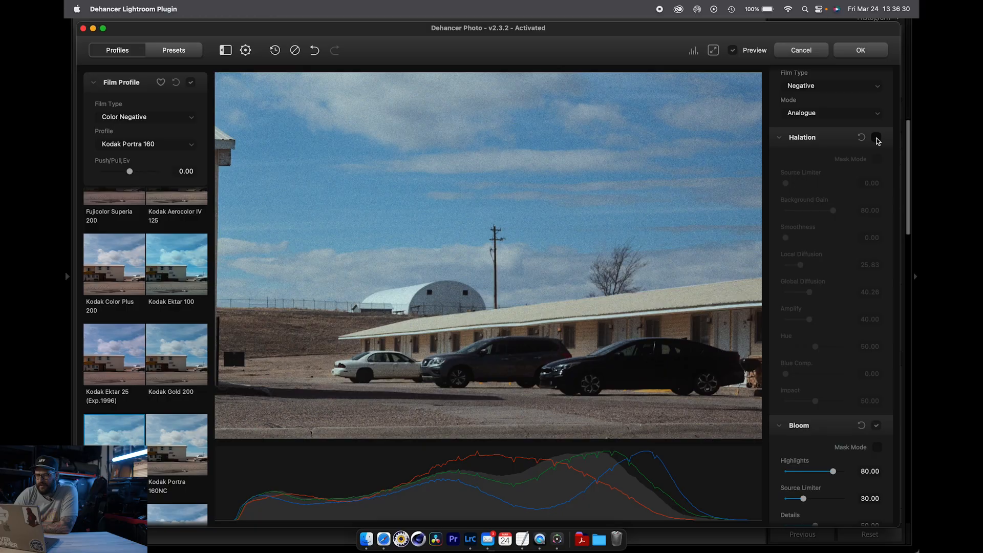
{"action": "left_click", "coordinate": [876, 138]}
{"action": "scroll", "coordinate": [835, 306], "scroll_direction": "down", "scroll_amount": 5}
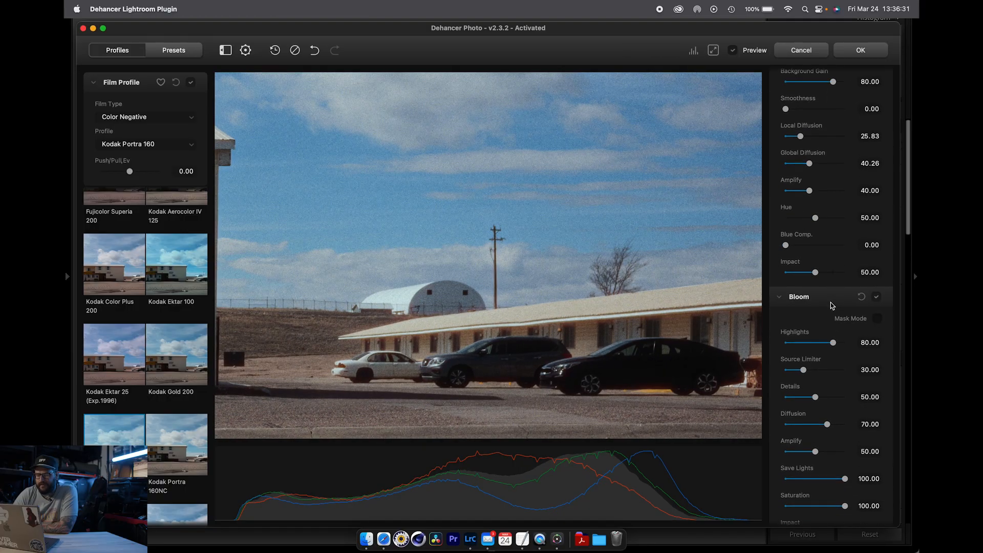
Set the Bloom Impact to 50.
{"action": "scroll", "coordinate": [832, 305], "scroll_direction": "down", "scroll_amount": 2}
{"action": "scroll", "coordinate": [787, 319], "scroll_direction": "down", "scroll_amount": 2}
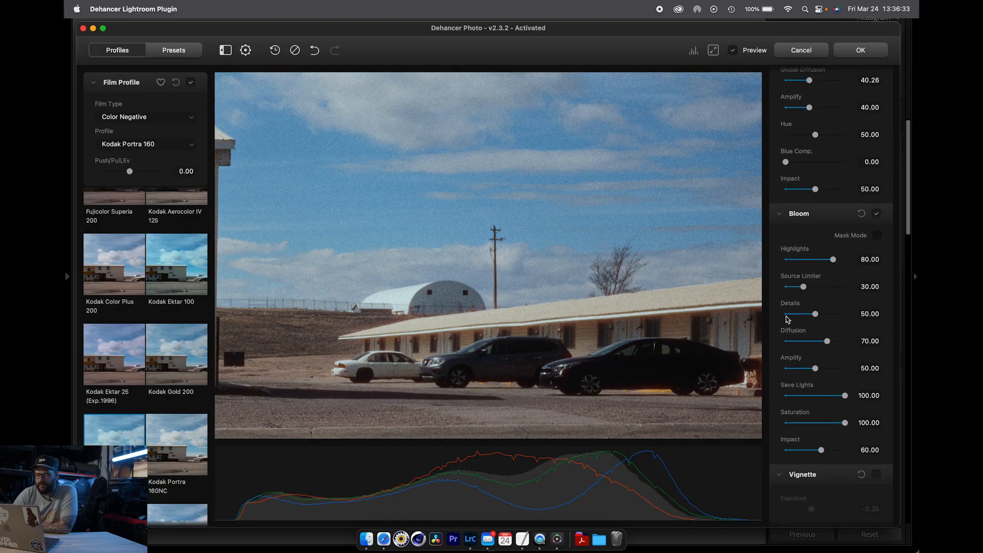
{"action": "left_click", "coordinate": [869, 450]}
{"action": "type", "text": "50"}
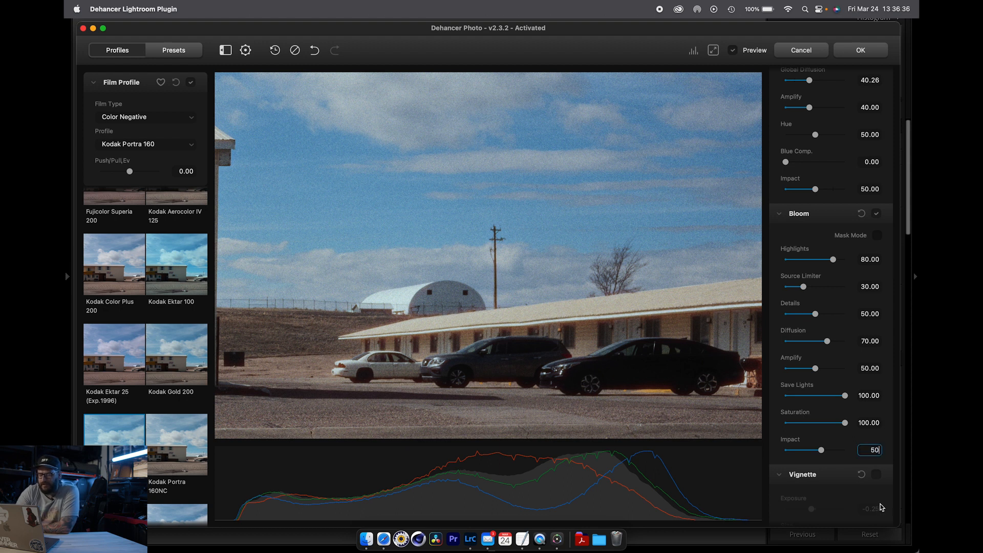
{"action": "key", "text": "Return"}
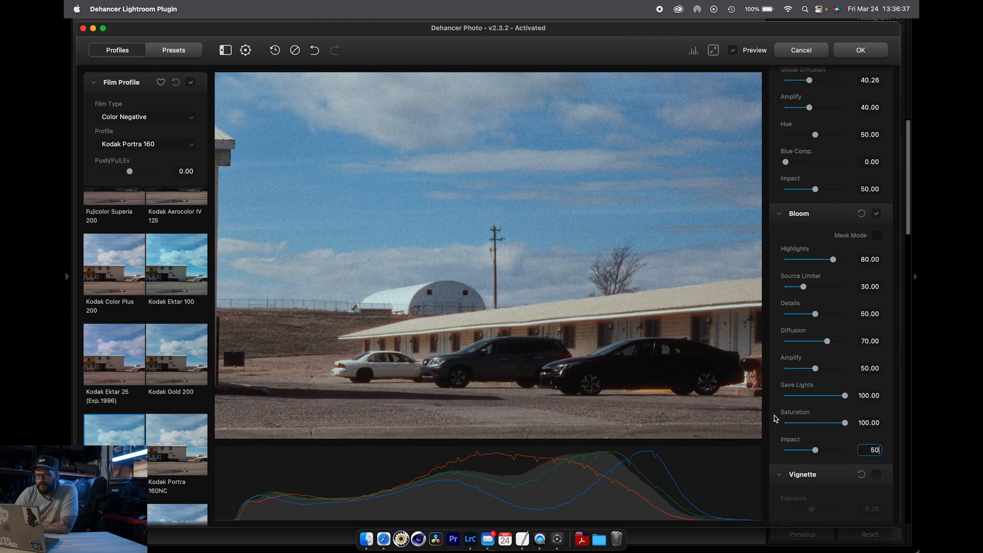
Fit the whole motel photo in view, compare the preview off and on, and apply the Dehancer edit to return to Lightroom.
{"action": "scroll", "coordinate": [845, 410], "scroll_direction": "down", "scroll_amount": 2}
{"action": "left_click", "coordinate": [713, 49]}
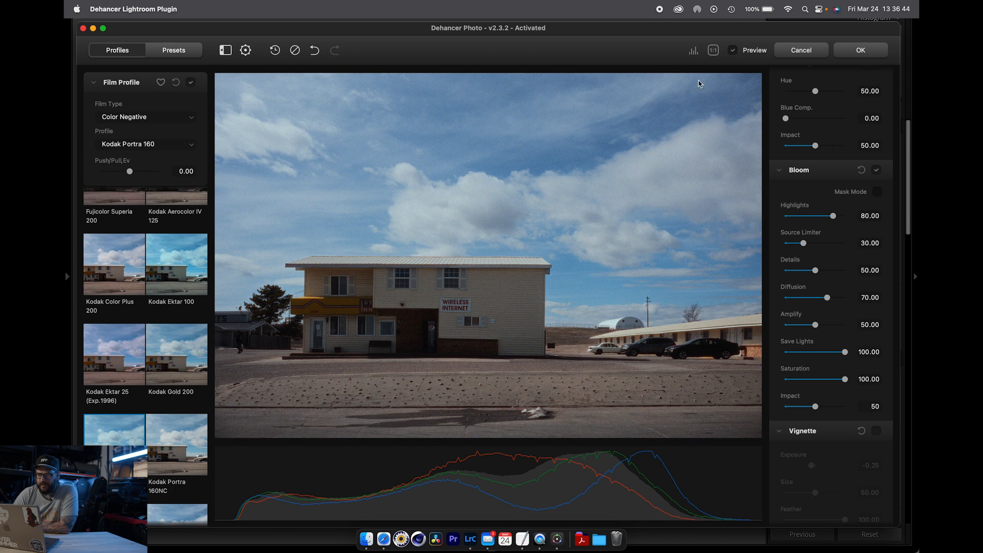
{"action": "left_click", "coordinate": [733, 50]}
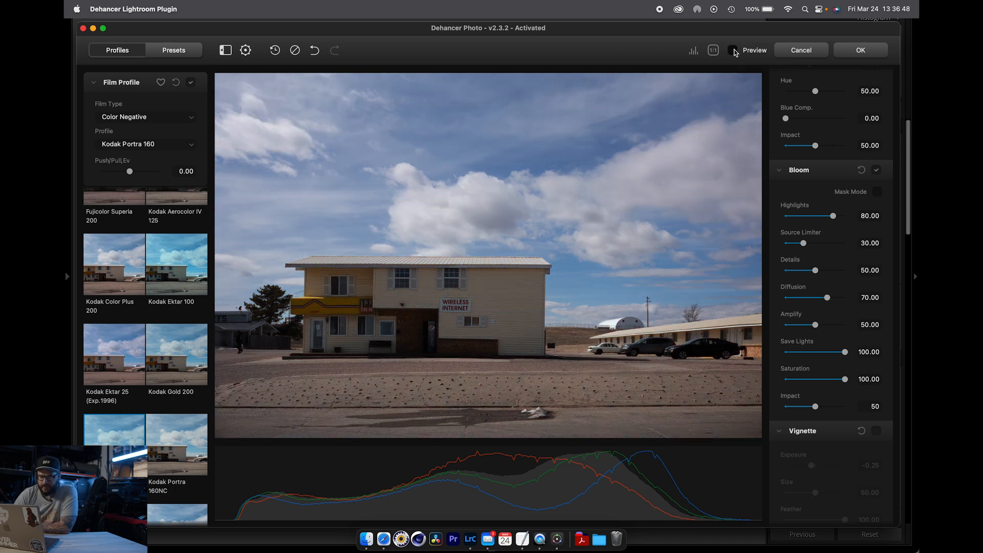
{"action": "left_click", "coordinate": [733, 51]}
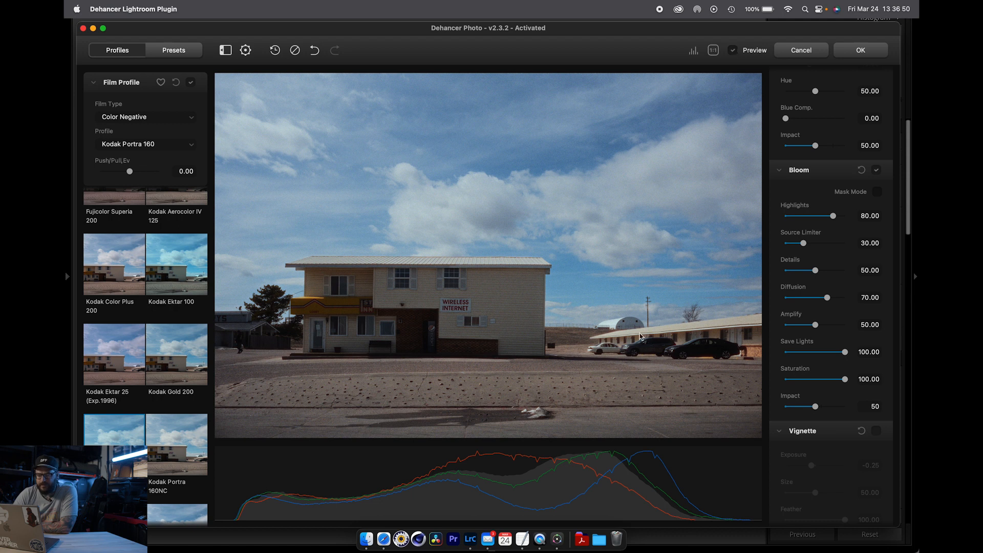
{"action": "left_click", "coordinate": [861, 50]}
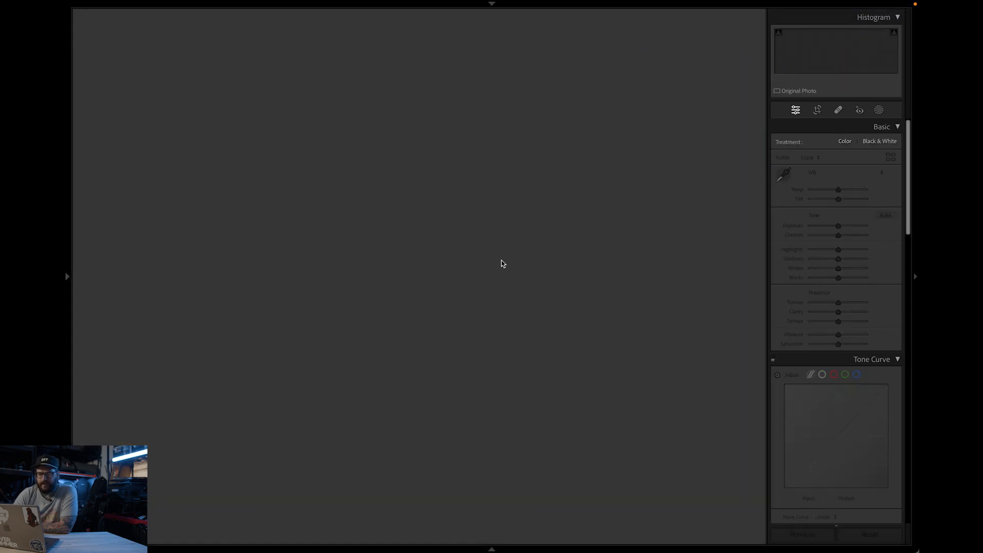
Open the processed motel photo from the Library grid and compare it with the unedited version.
{"action": "key", "text": "g"}
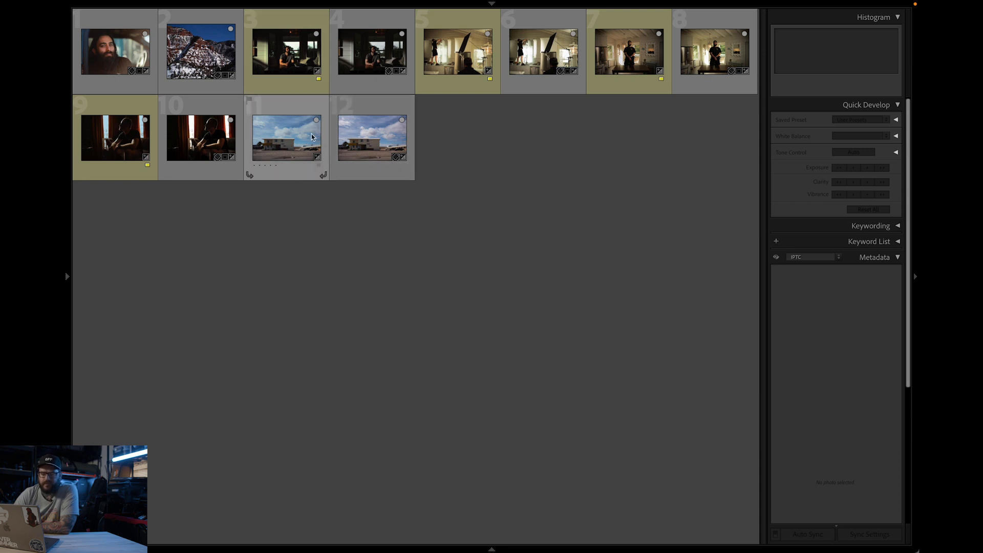
{"action": "left_click", "coordinate": [287, 137]}
{"action": "key", "text": "d"}
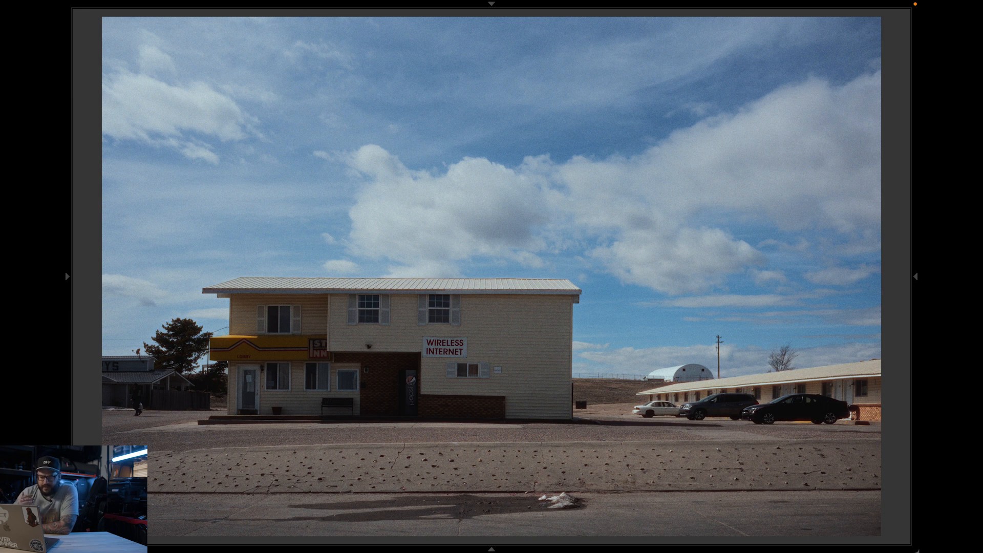
{"action": "key", "text": "backslash"}
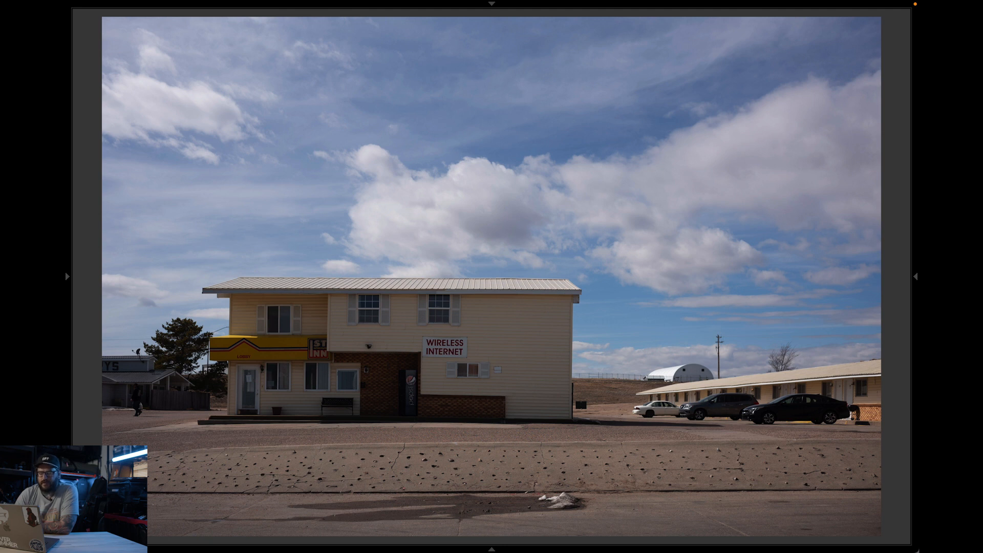
Open the backlit portrait of the seated man from the grid, zoom in on him and switch to its film-look version.
{"action": "key", "text": "g"}
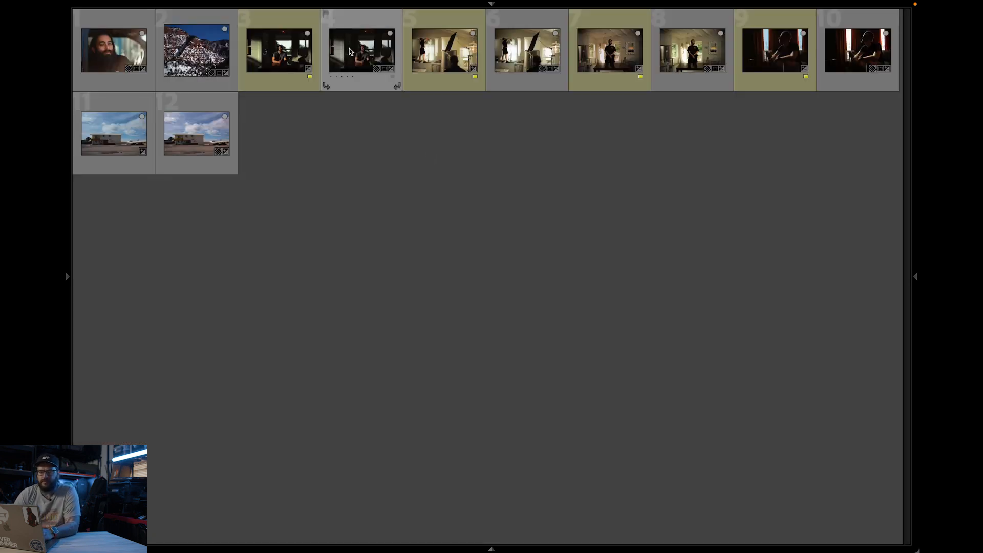
{"action": "double_click", "coordinate": [855, 57]}
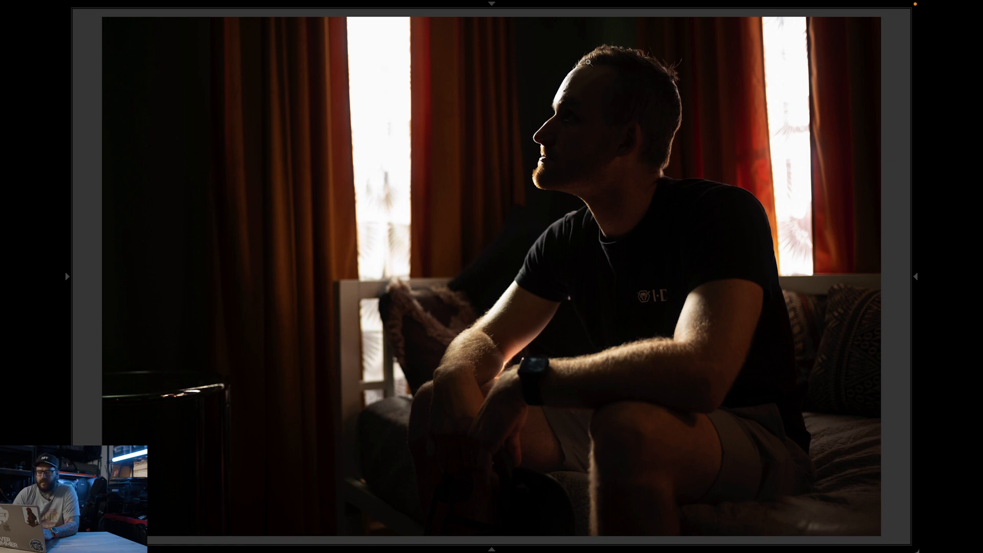
{"action": "left_click", "coordinate": [510, 240]}
{"action": "left_click_drag", "start_coordinate": [531, 130], "coordinate": [526, 289]}
{"action": "key", "text": "Right"}
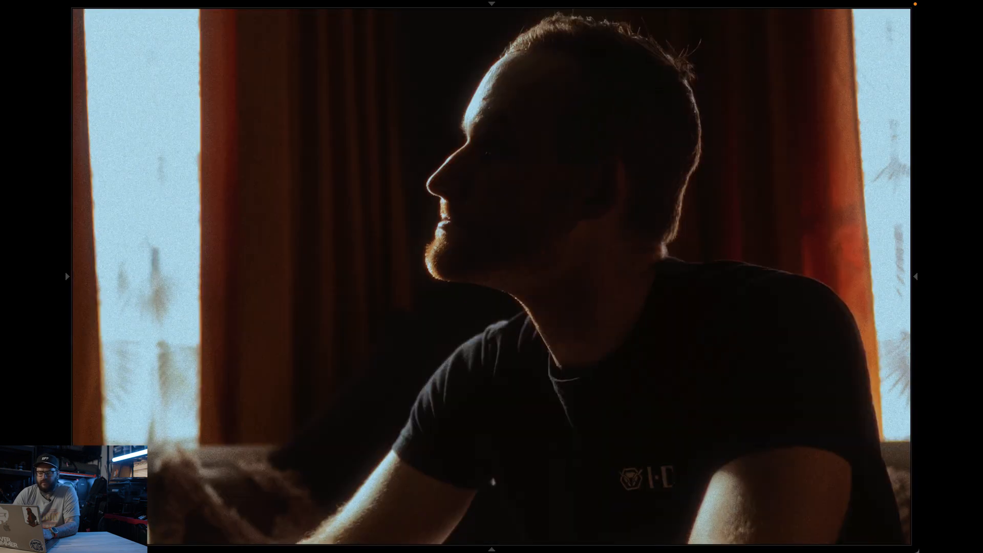
Compare the original and film-look versions of the portrait around the bright window and the man's profile.
{"action": "left_click_drag", "start_coordinate": [424, 246], "coordinate": [520, 256]}
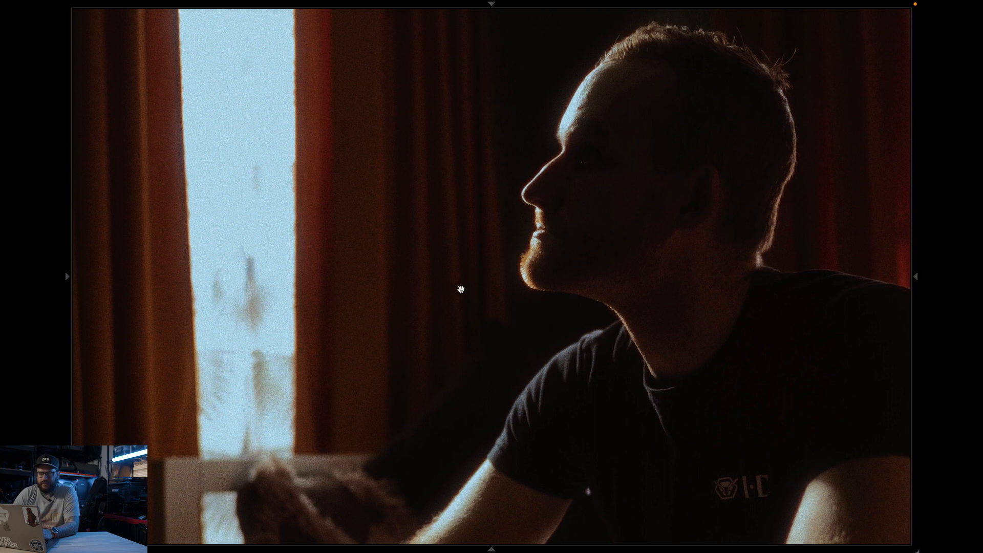
{"action": "key", "text": "Left"}
{"action": "key", "text": "Right"}
{"action": "key", "text": "Left"}
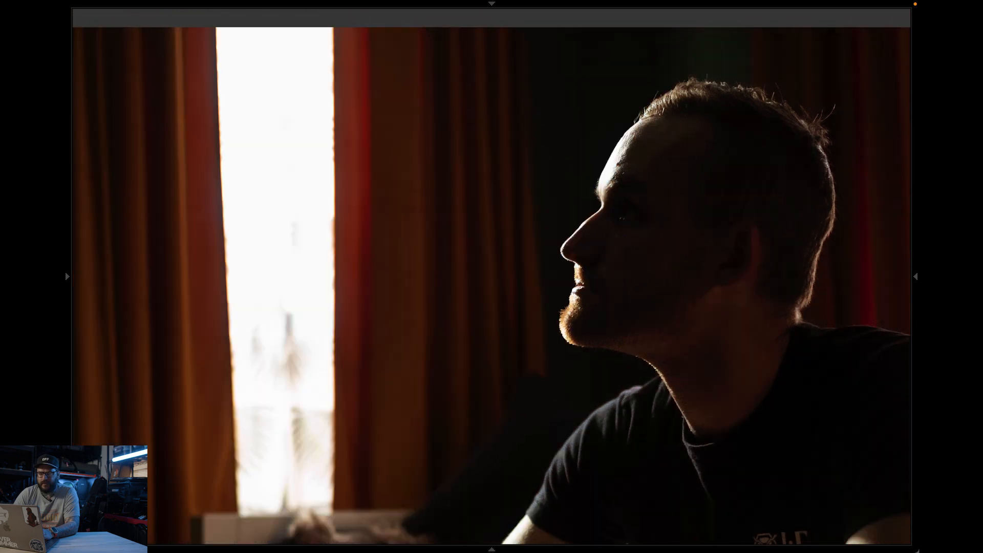
{"action": "key", "text": "Right"}
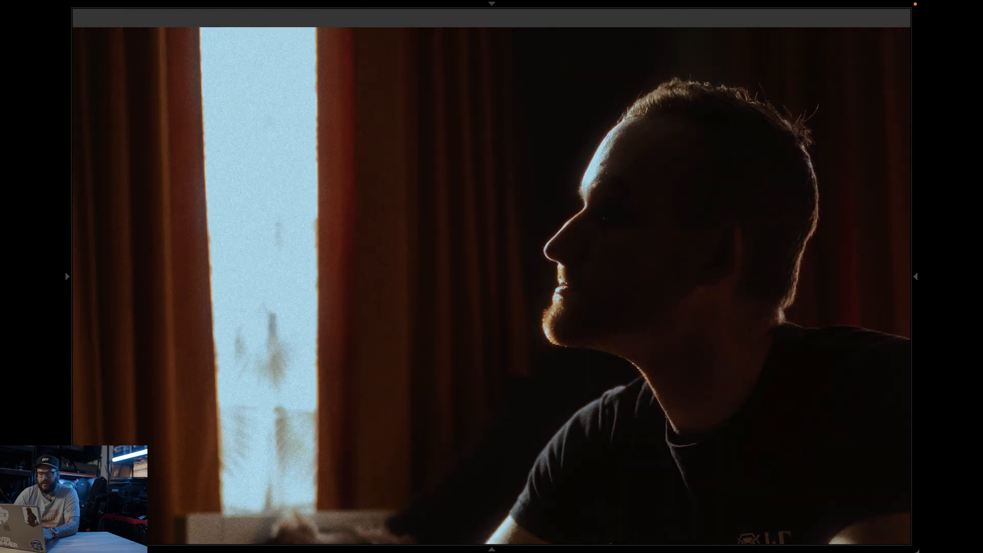
Examine the glow and grain on the man's arms and watch in the film-look version.
{"action": "key", "text": "Right"}
{"action": "left_click_drag", "start_coordinate": [472, 94], "coordinate": [474, 61]}
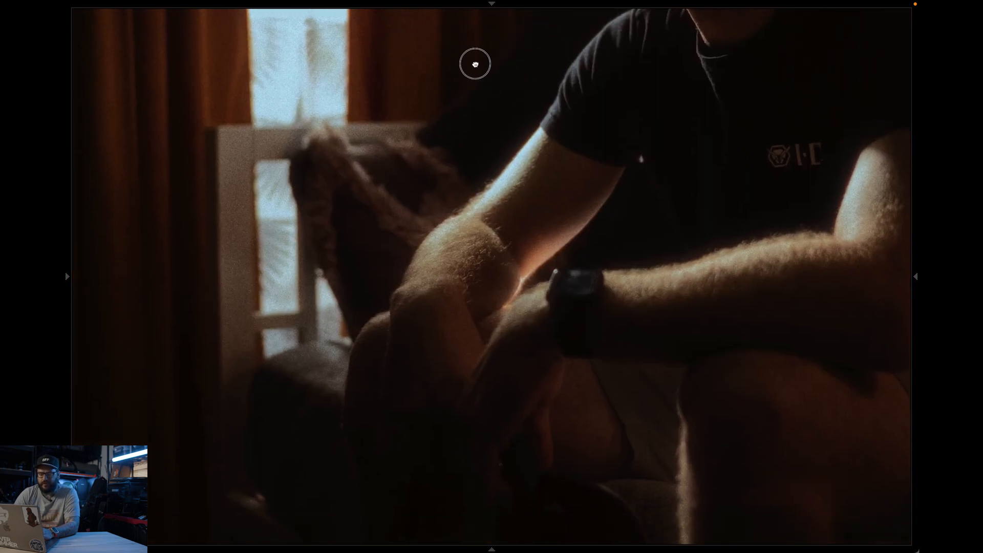
{"action": "left_click_drag", "start_coordinate": [498, 265], "coordinate": [441, 266]}
{"action": "mouse_move", "coordinate": [456, 2]}
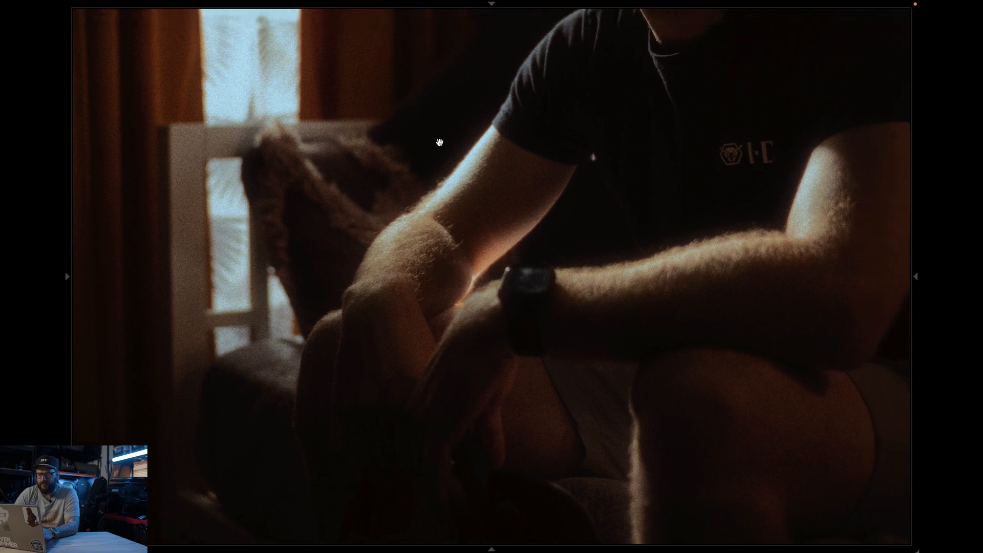